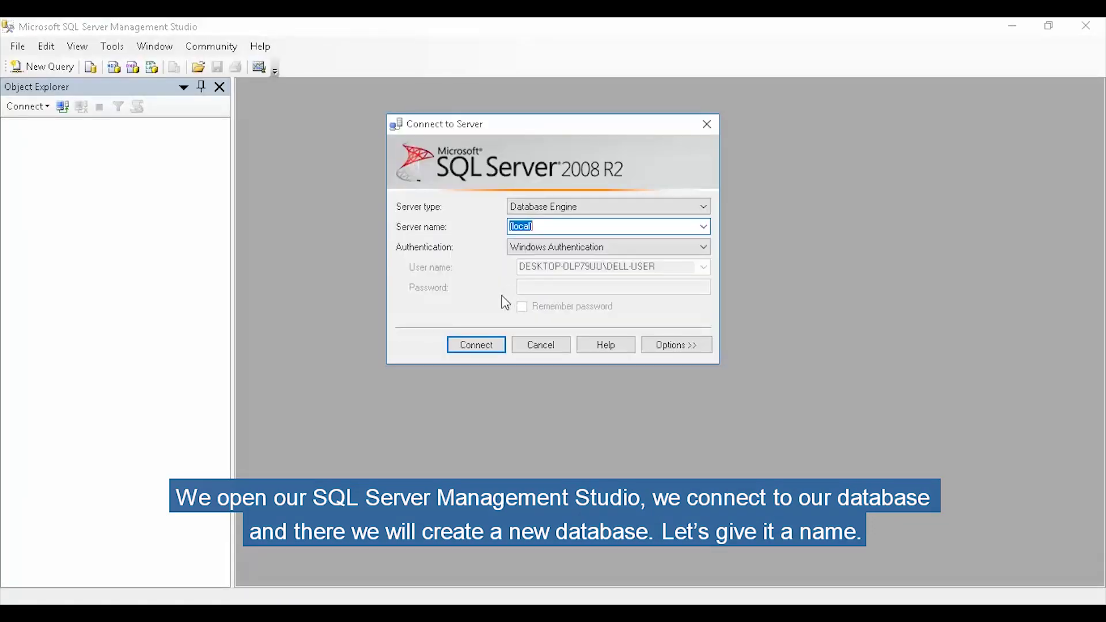
Connect to the local SQL Server and create a new database named Example.
{"action": "left_click", "coordinate": [498, 346]}
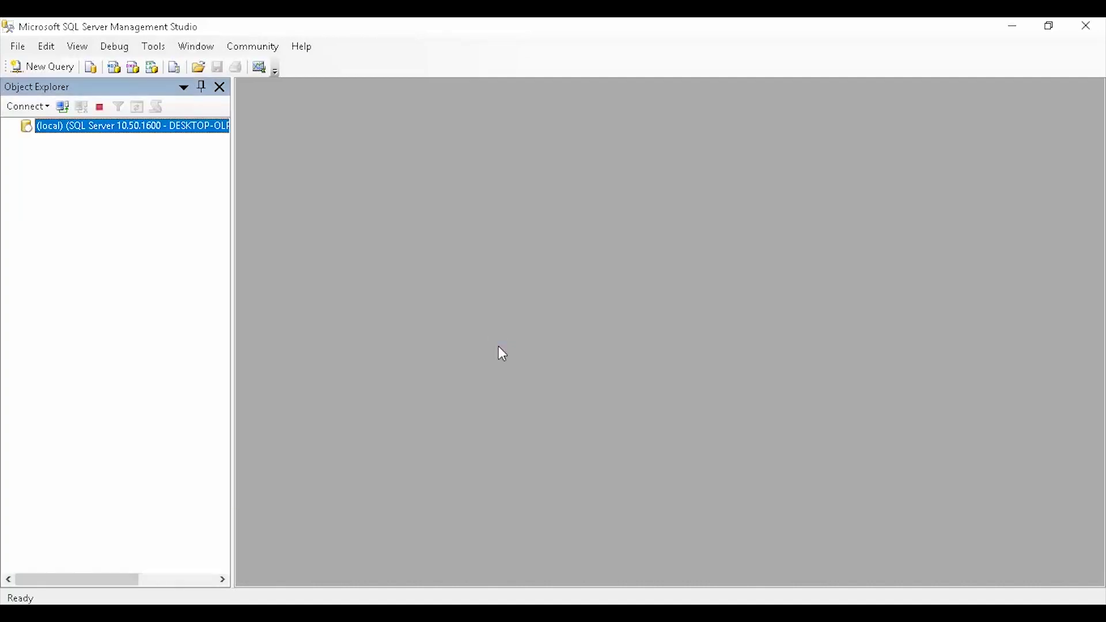
{"action": "double_click", "coordinate": [76, 141]}
{"action": "right_click", "coordinate": [76, 141]}
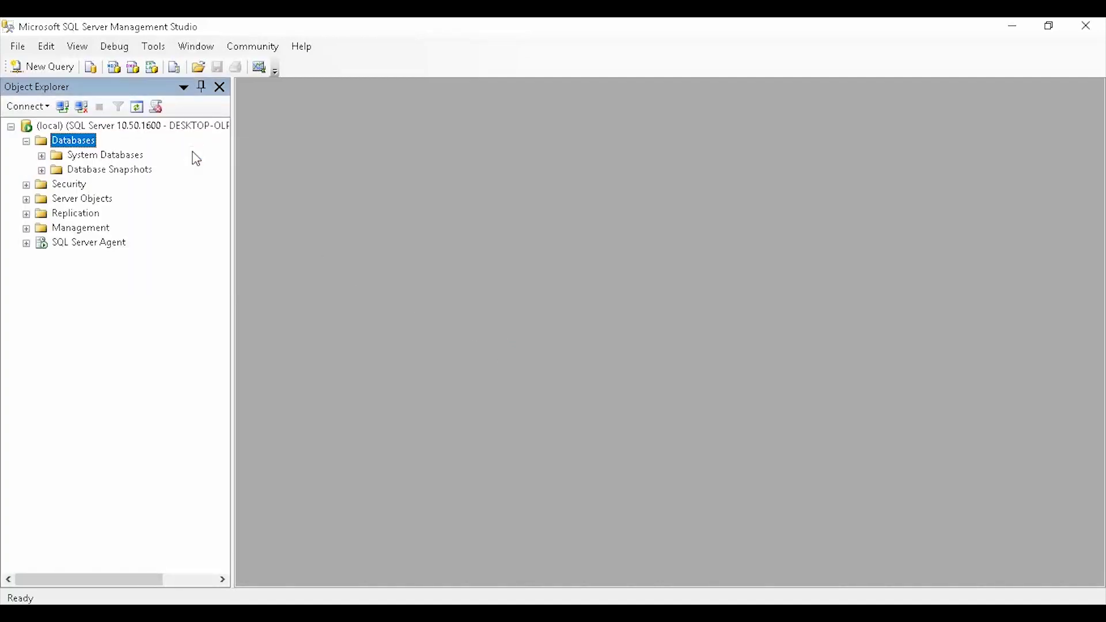
{"action": "left_click", "coordinate": [195, 157]}
{"action": "type", "text": "Example"}
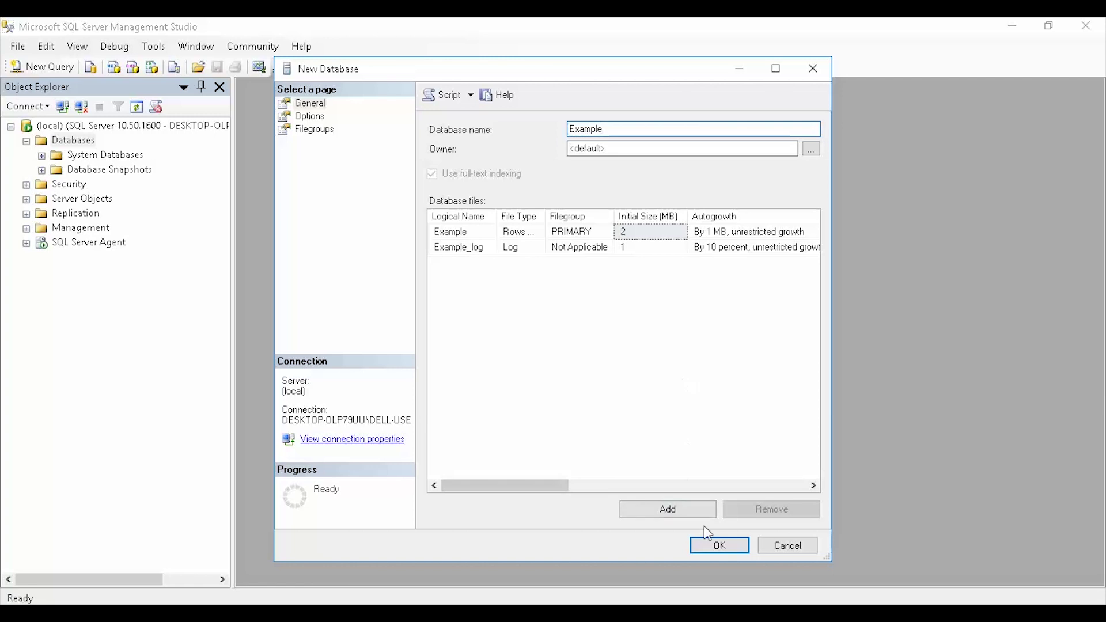
{"action": "left_click", "coordinate": [710, 546]}
Select the new Example database, minimize Management Studio, and select SalesJan2009.xlsx on the desktop.
{"action": "left_click", "coordinate": [85, 184]}
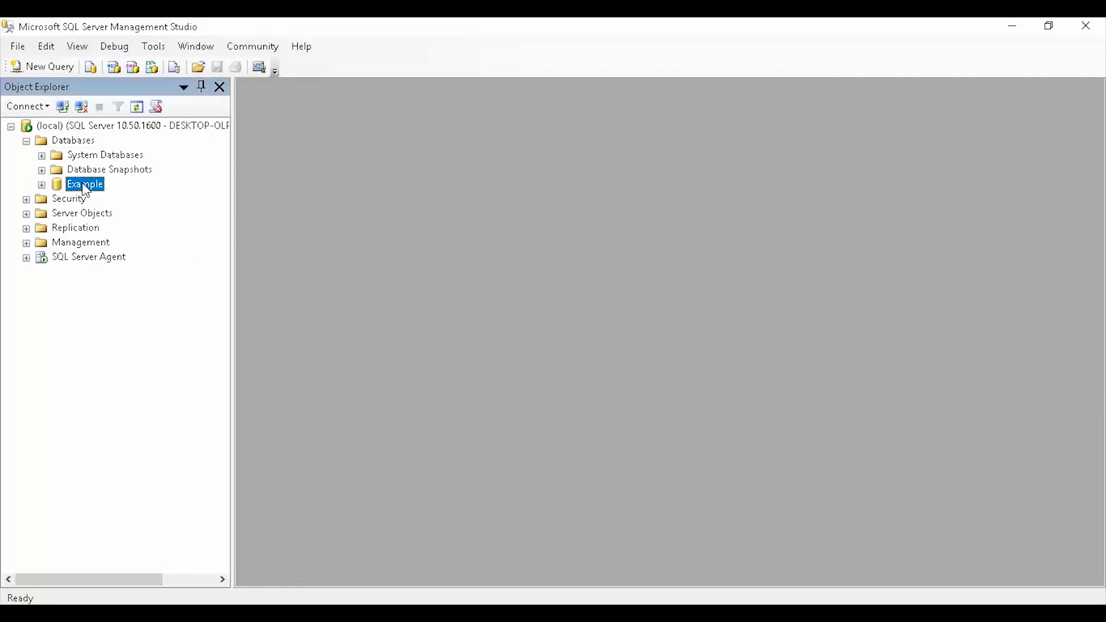
{"action": "left_click", "coordinate": [1012, 26]}
{"action": "left_click", "coordinate": [582, 283]}
Open SalesJan2009.xlsx in a maximized Excel window and show the Synergy USA LLC tab.
{"action": "double_click", "coordinate": [583, 283]}
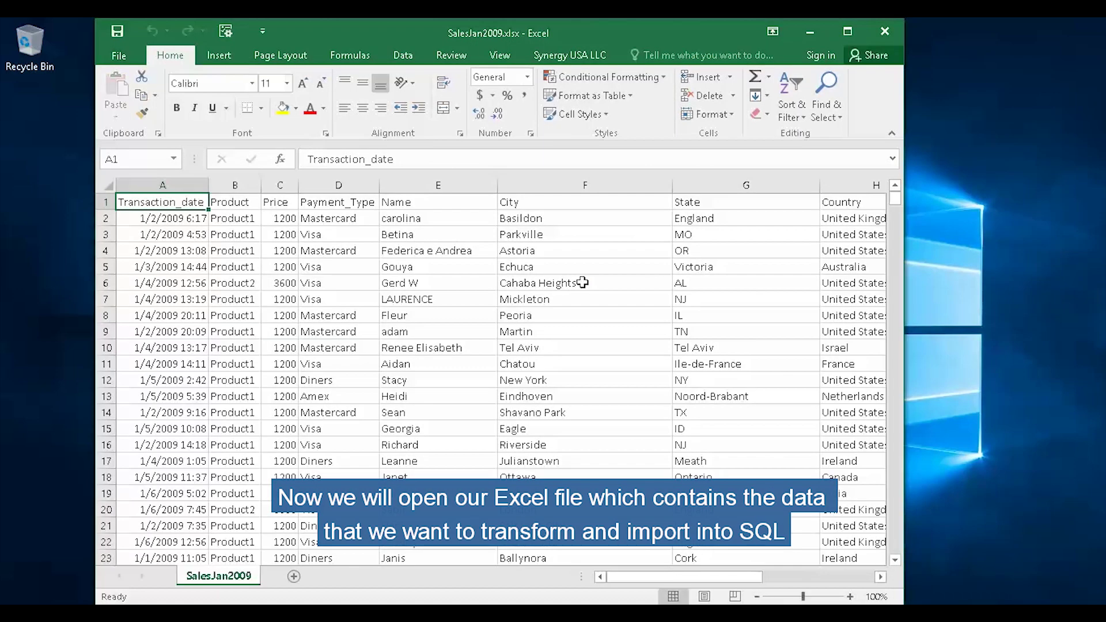
{"action": "left_click", "coordinate": [855, 33]}
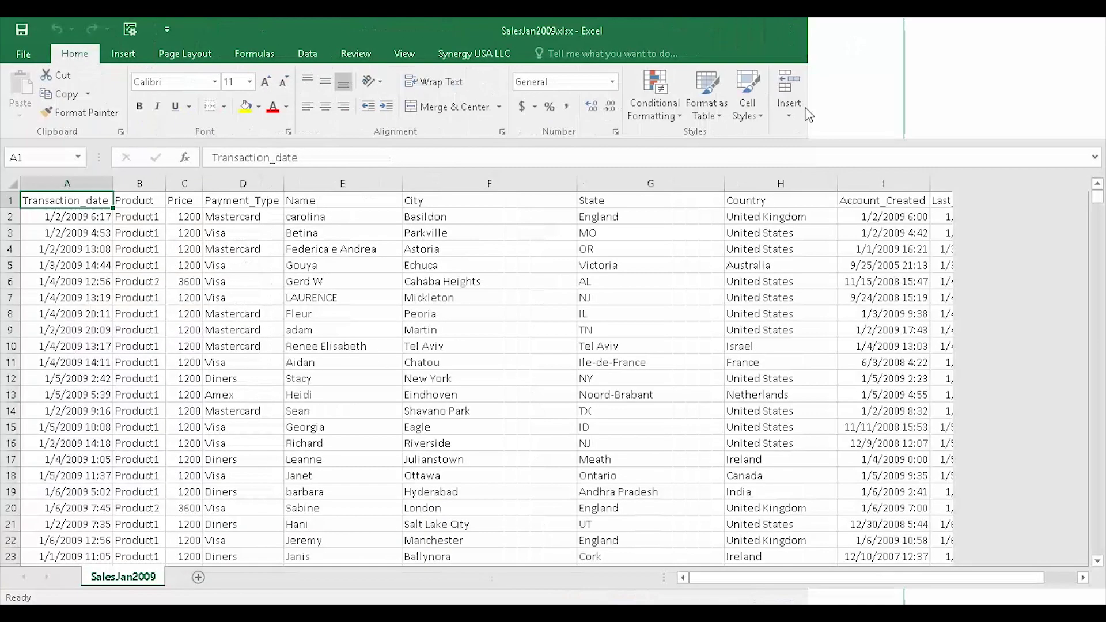
{"action": "left_click", "coordinate": [480, 52]}
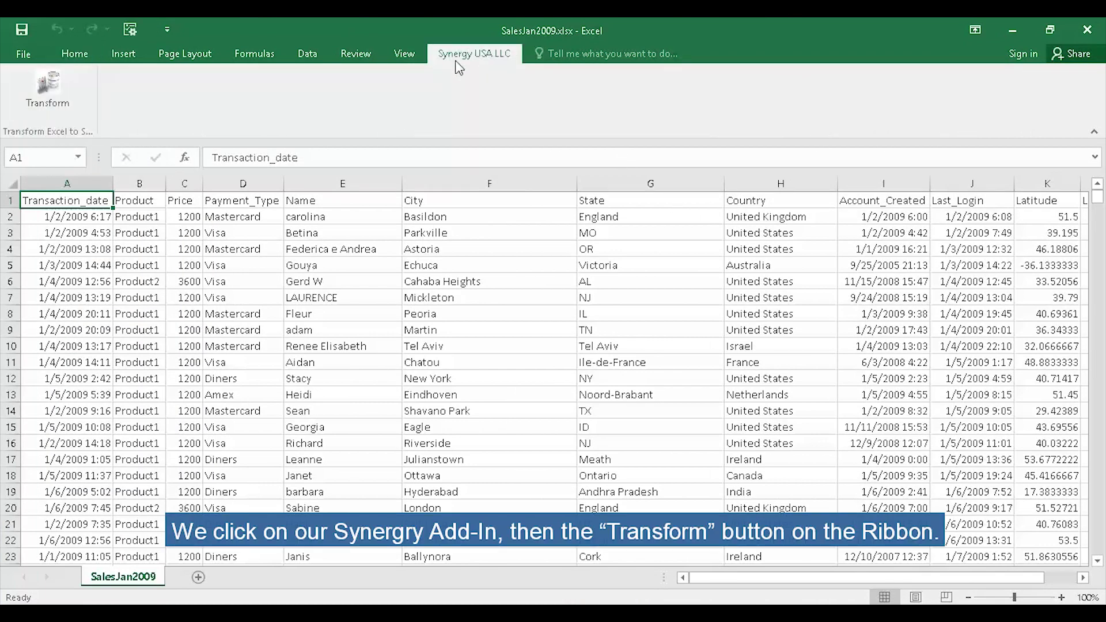
Point the Transform Excel to SQL Server tool at the local Example database and test the connection.
{"action": "left_click", "coordinate": [64, 98]}
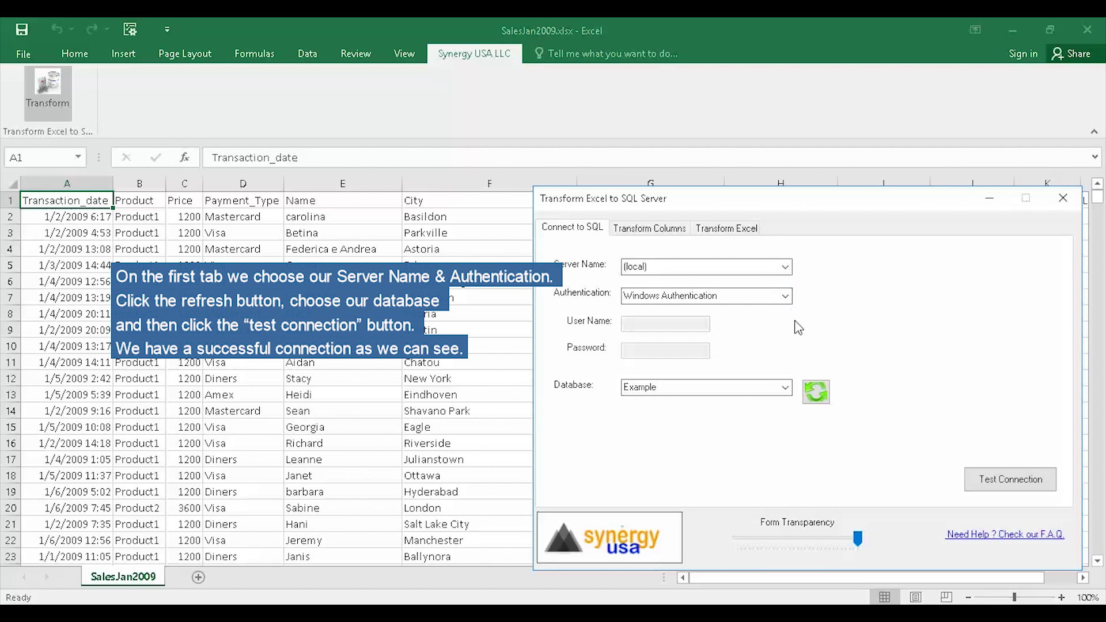
{"action": "left_click", "coordinate": [818, 398]}
{"action": "left_click", "coordinate": [993, 487]}
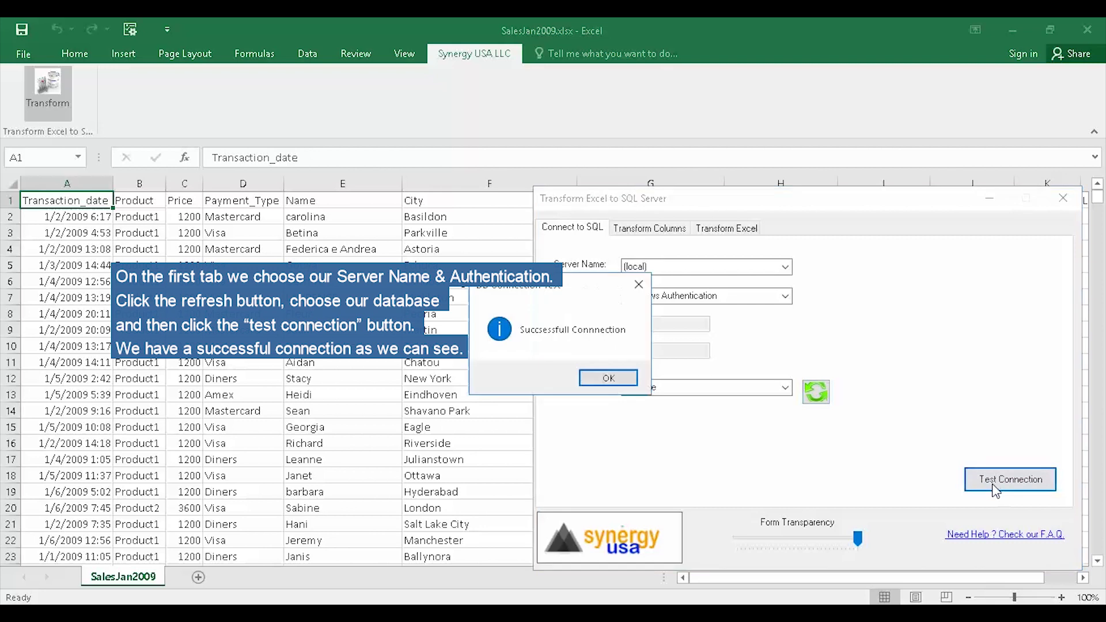
{"action": "left_click", "coordinate": [626, 383]}
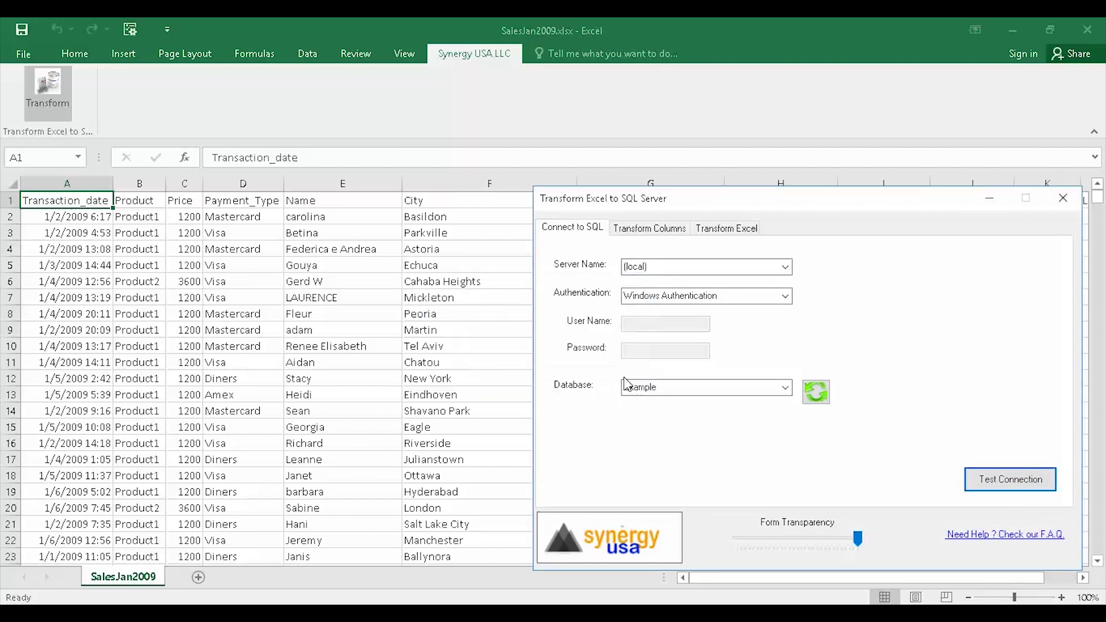
Convert the Payment_Type column into lookup table tblPayment_Type, replacing its values with IDs.
{"action": "left_click", "coordinate": [655, 234]}
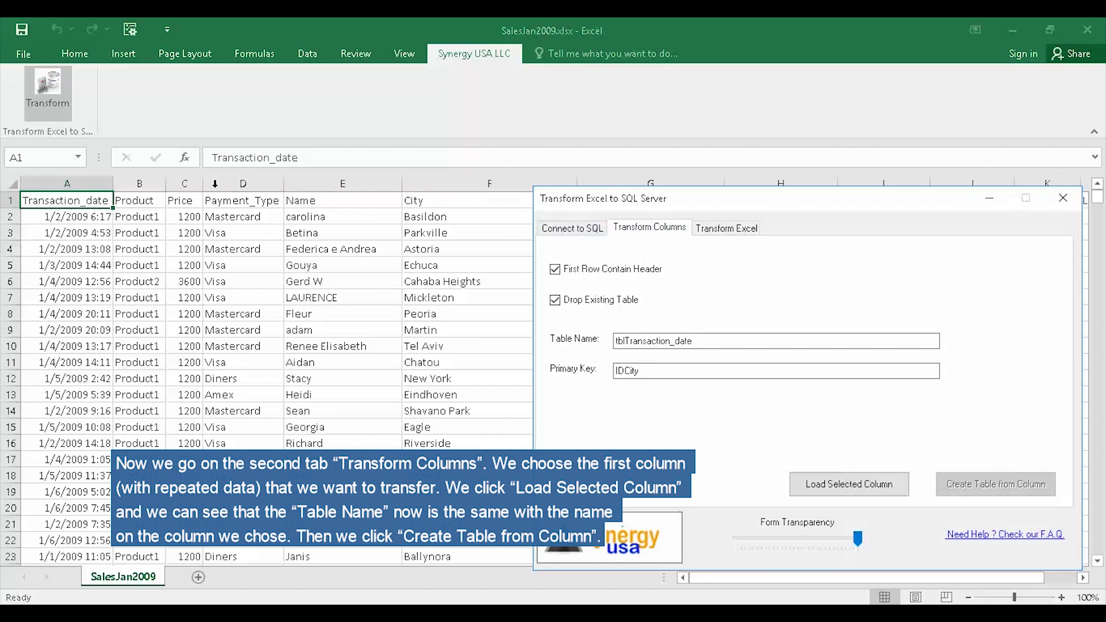
{"action": "left_click", "coordinate": [241, 183]}
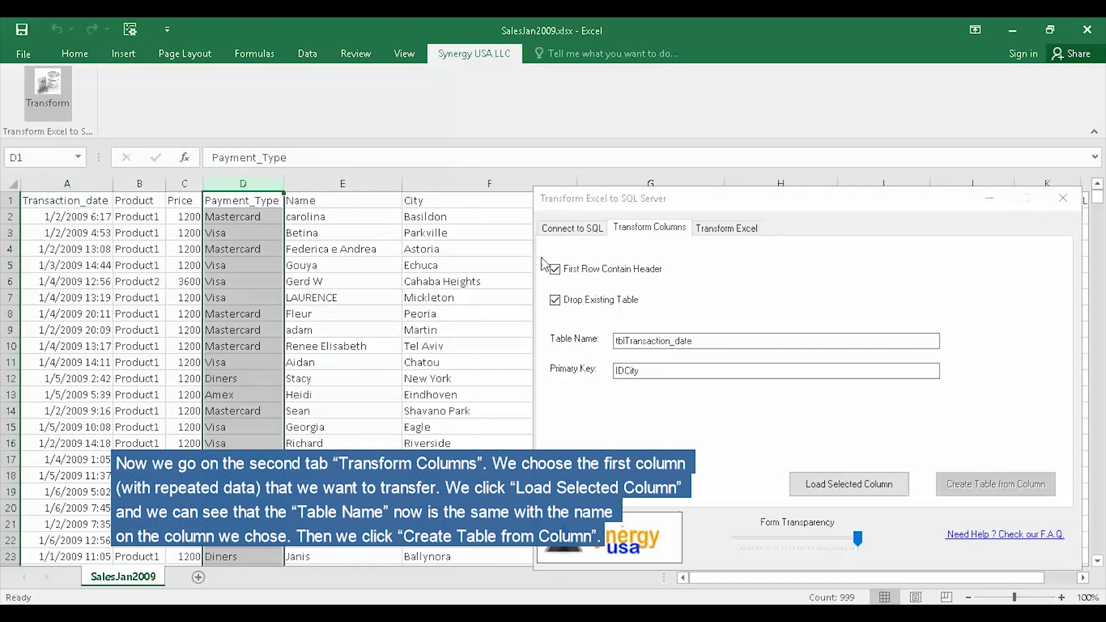
{"action": "left_click", "coordinate": [832, 487]}
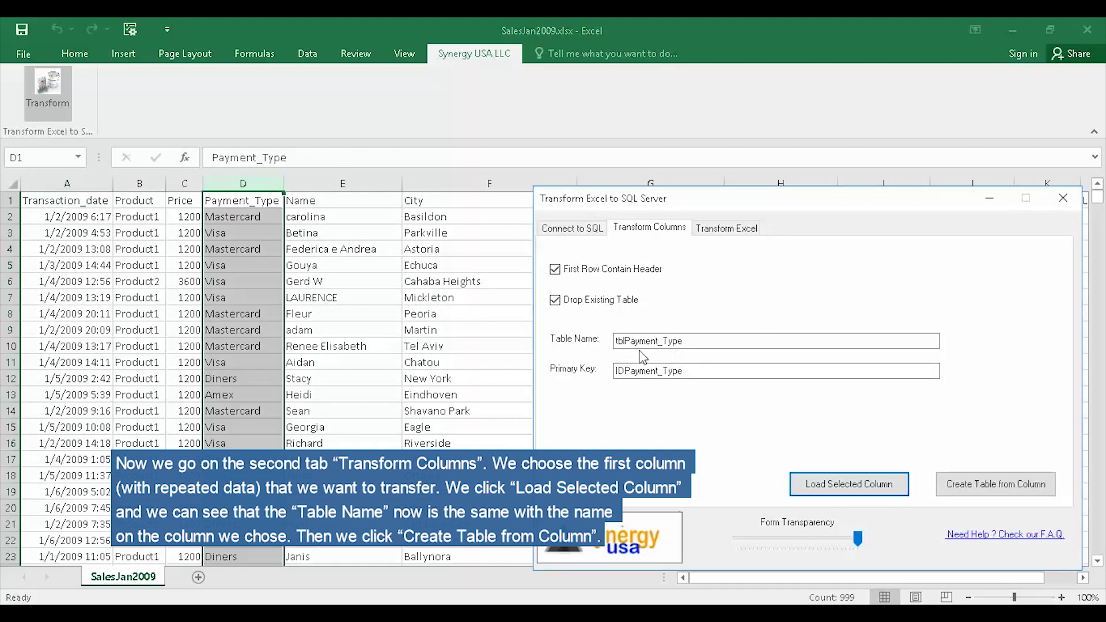
{"action": "left_click", "coordinate": [978, 490]}
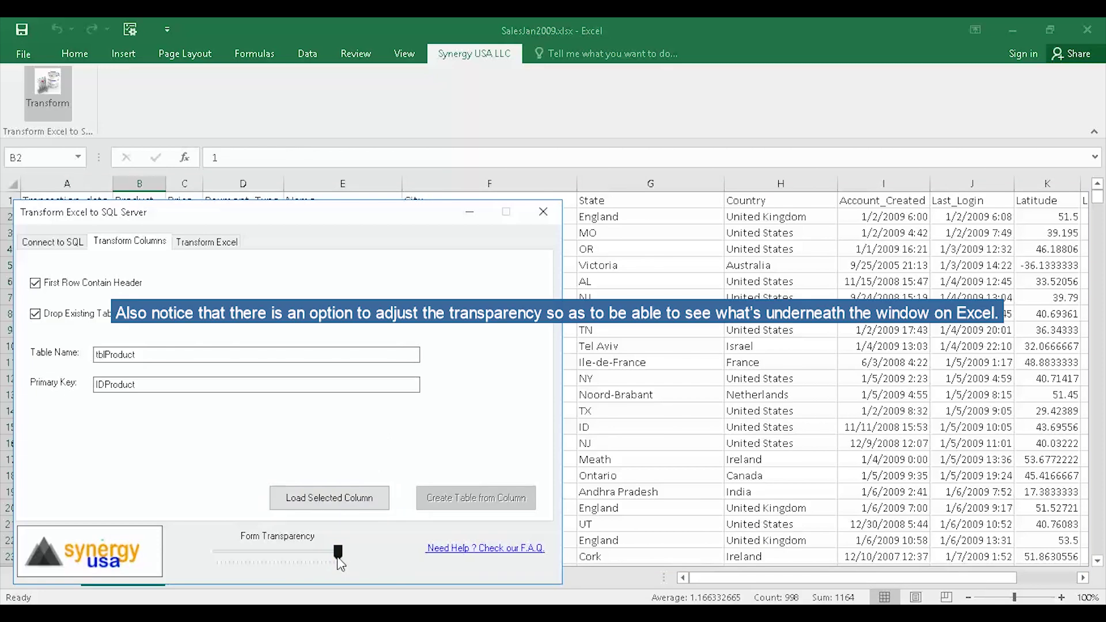
Replace City, State and Country with IDs from new tables tblCity, tblState and tblCountry.
{"action": "mouse_move", "coordinate": [338, 554]}
{"action": "left_mouse_down"}
{"action": "mouse_move", "coordinate": [210, 549]}
{"action": "mouse_move", "coordinate": [346, 550]}
{"action": "left_mouse_up"}
{"action": "left_click", "coordinate": [495, 180]}
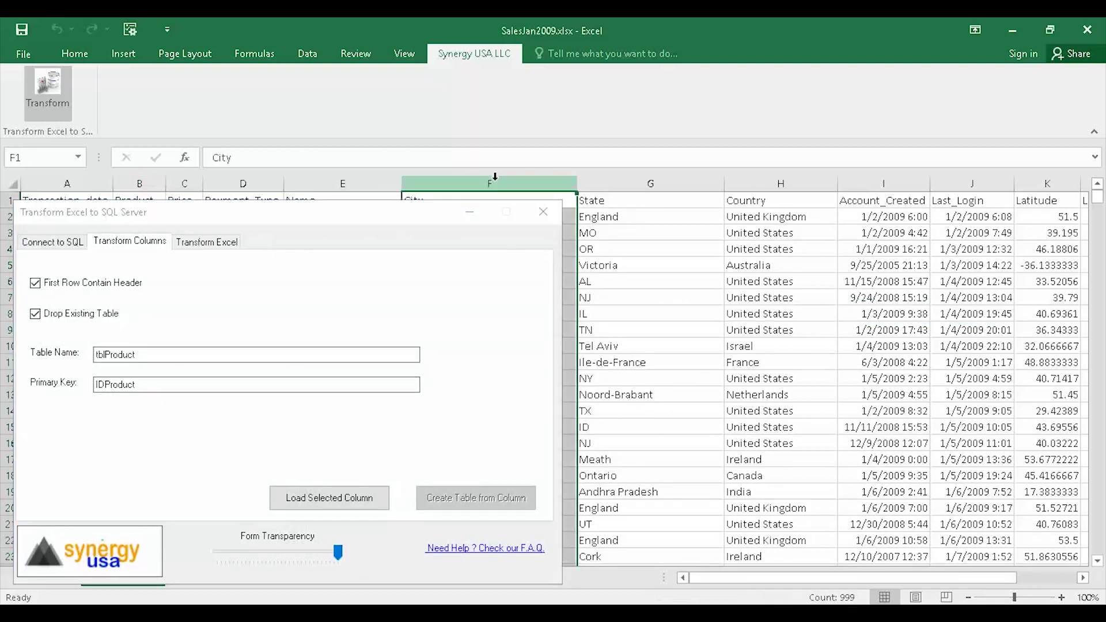
{"action": "left_click", "coordinate": [312, 499]}
{"action": "left_click", "coordinate": [450, 499]}
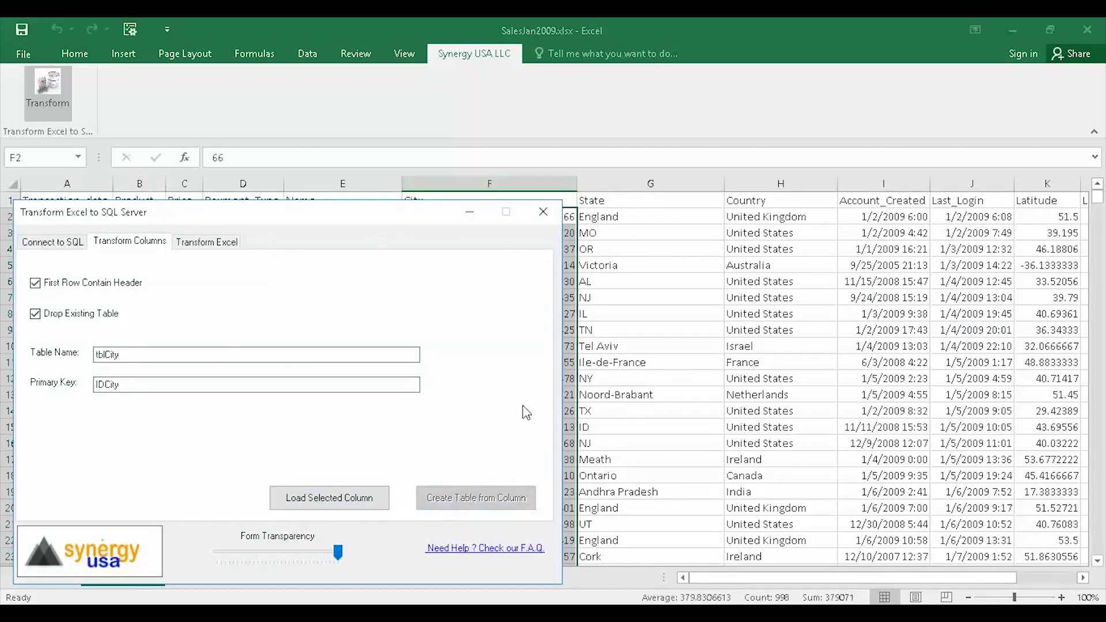
{"action": "left_click", "coordinate": [650, 183]}
{"action": "left_click", "coordinate": [365, 499]}
{"action": "left_click", "coordinate": [473, 498]}
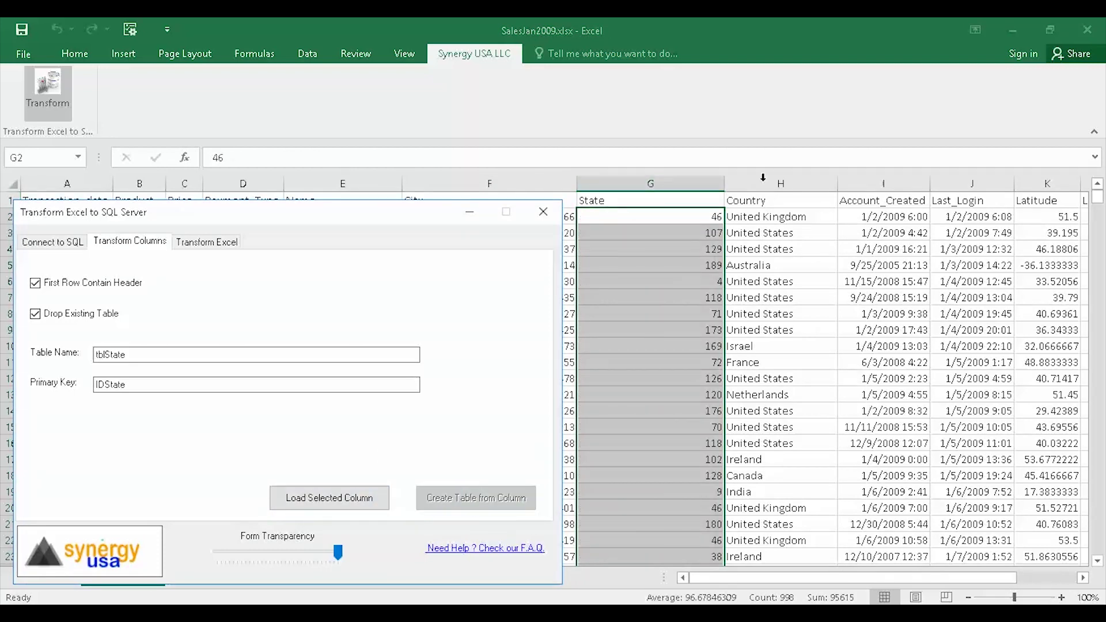
{"action": "left_click", "coordinate": [781, 183]}
{"action": "left_click", "coordinate": [329, 498]}
{"action": "left_click", "coordinate": [472, 499]}
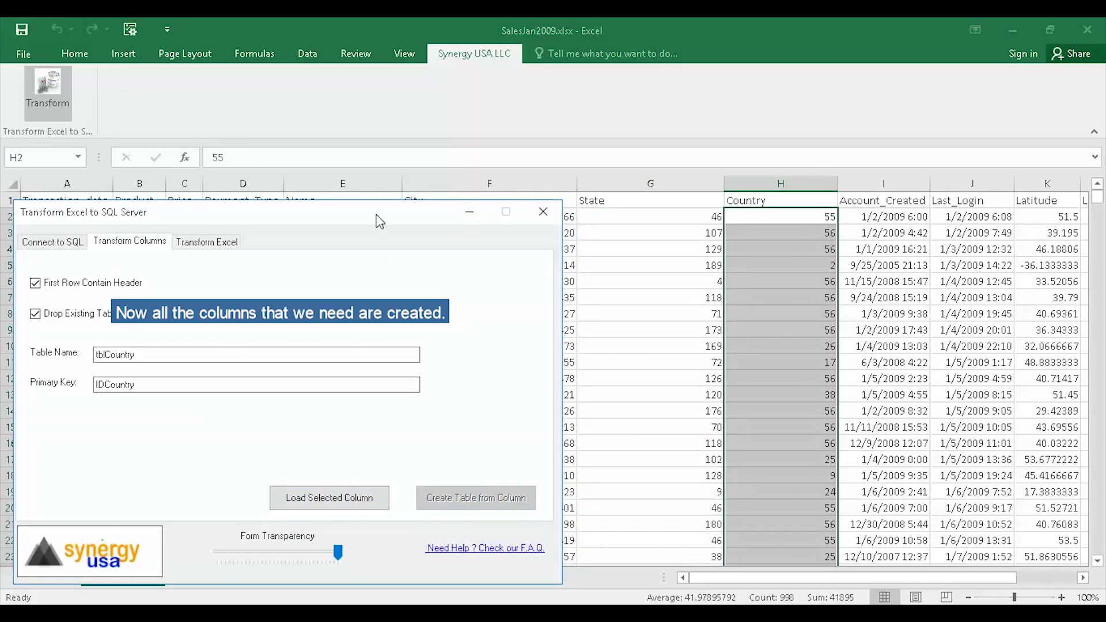
Reposition the transform window over the sheet and make it opaque again.
{"action": "left_click_drag", "start_coordinate": [380, 221], "coordinate": [910, 216]}
{"action": "left_click_drag", "start_coordinate": [868, 552], "coordinate": [748, 550]}
{"action": "left_click_drag", "start_coordinate": [879, 207], "coordinate": [864, 250]}
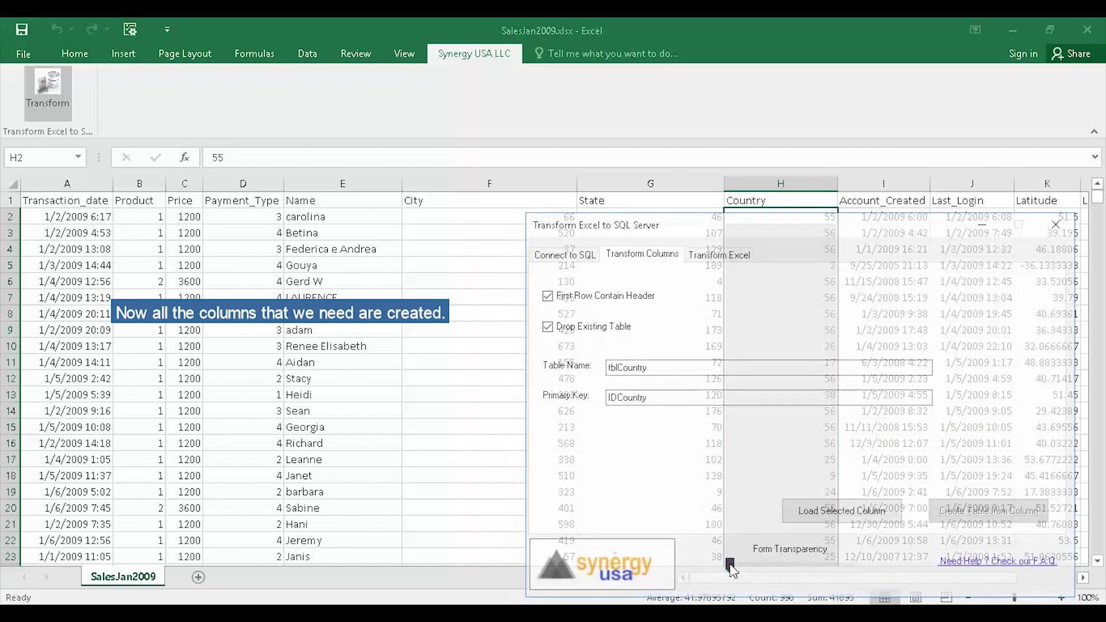
{"action": "left_click_drag", "start_coordinate": [785, 565], "coordinate": [852, 565]}
Load the sheet's columns; set Transaction_date nvarchar(50), Product int, Price nvarchar(50).
{"action": "left_click", "coordinate": [734, 257]}
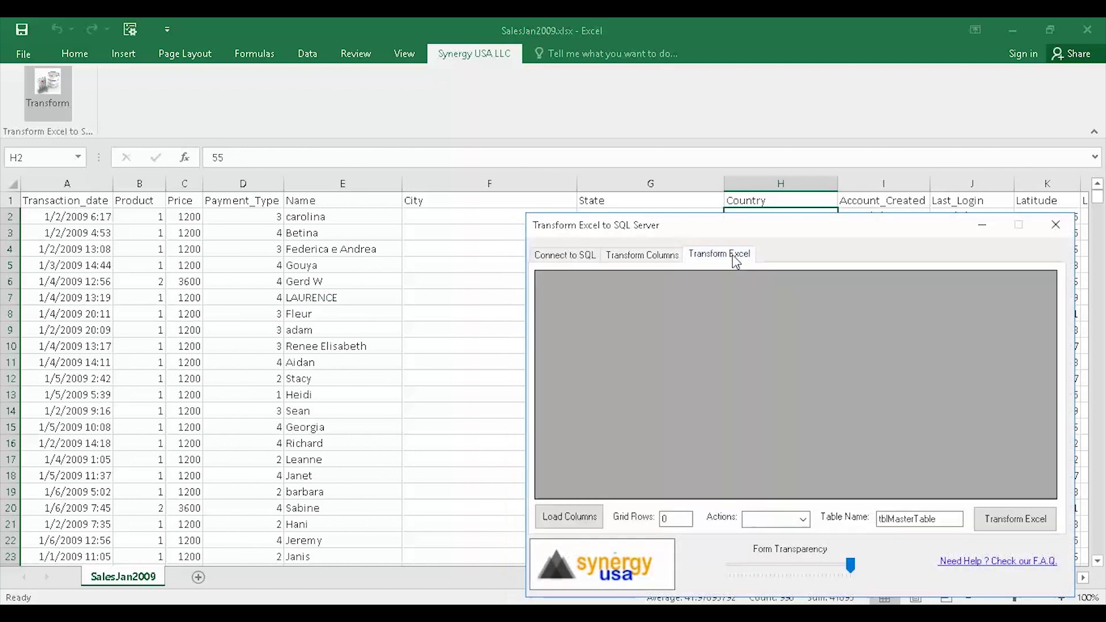
{"action": "left_click", "coordinate": [599, 518]}
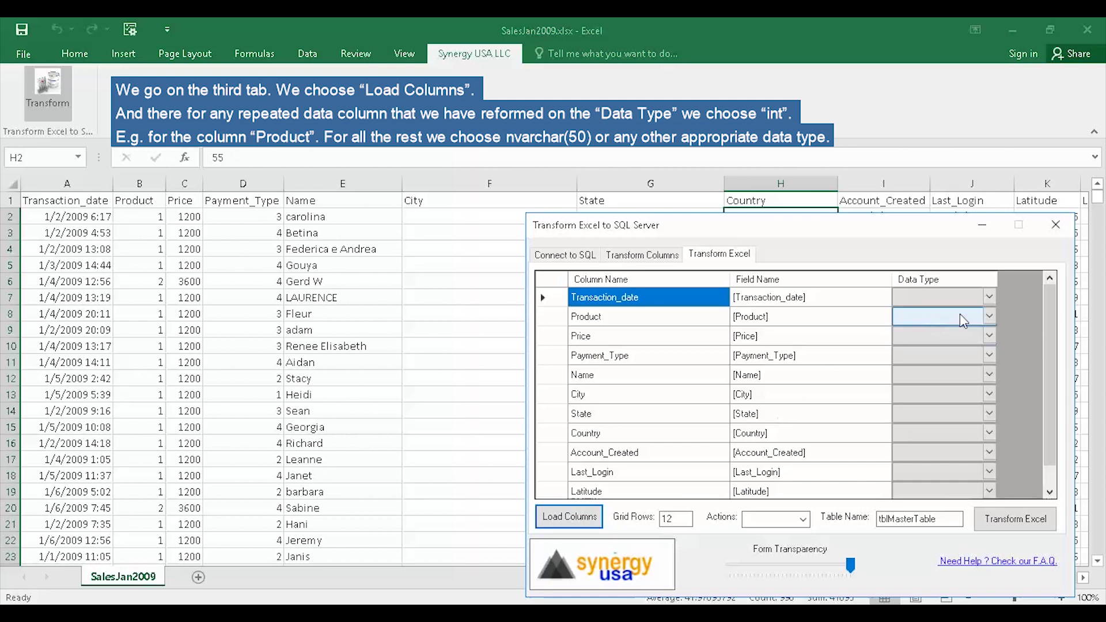
{"action": "left_click", "coordinate": [989, 297]}
{"action": "left_click", "coordinate": [989, 296]}
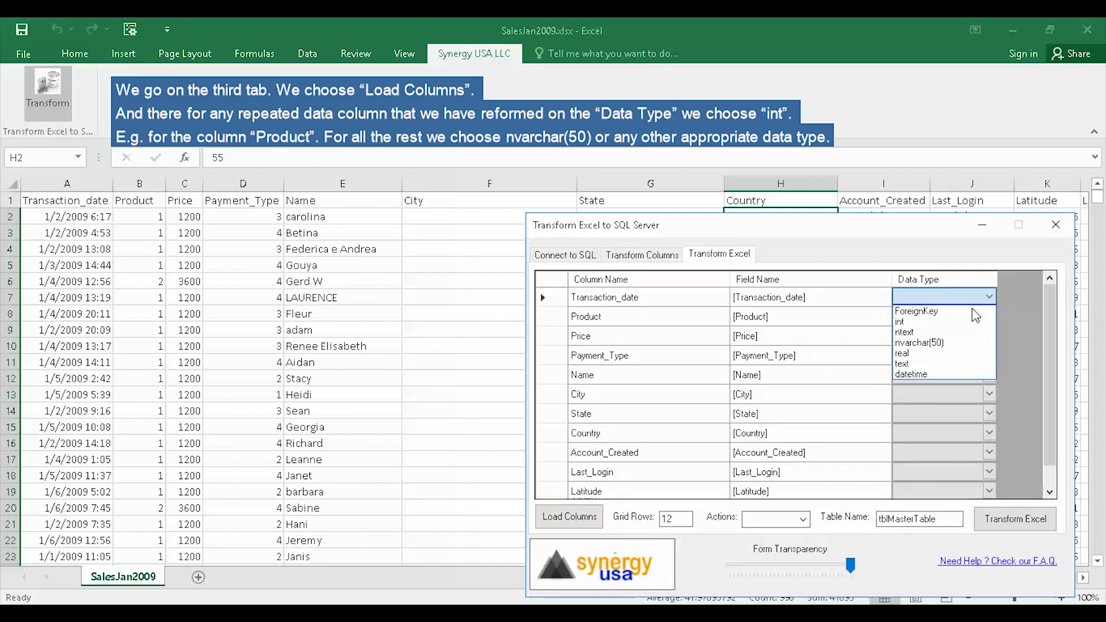
{"action": "left_click", "coordinate": [938, 342]}
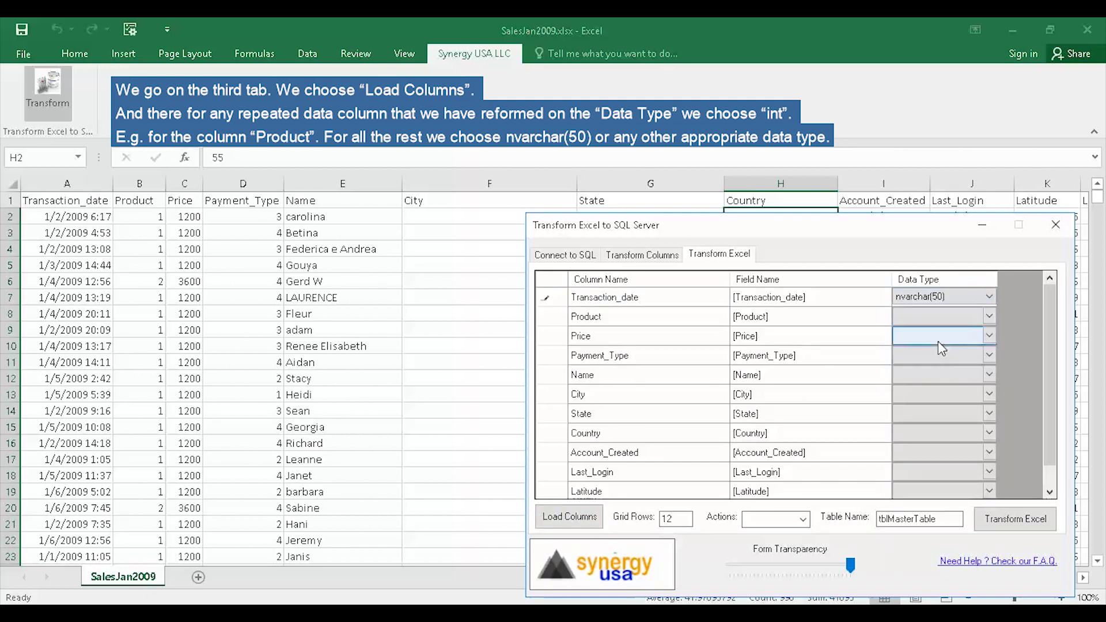
{"action": "left_click", "coordinate": [989, 316]}
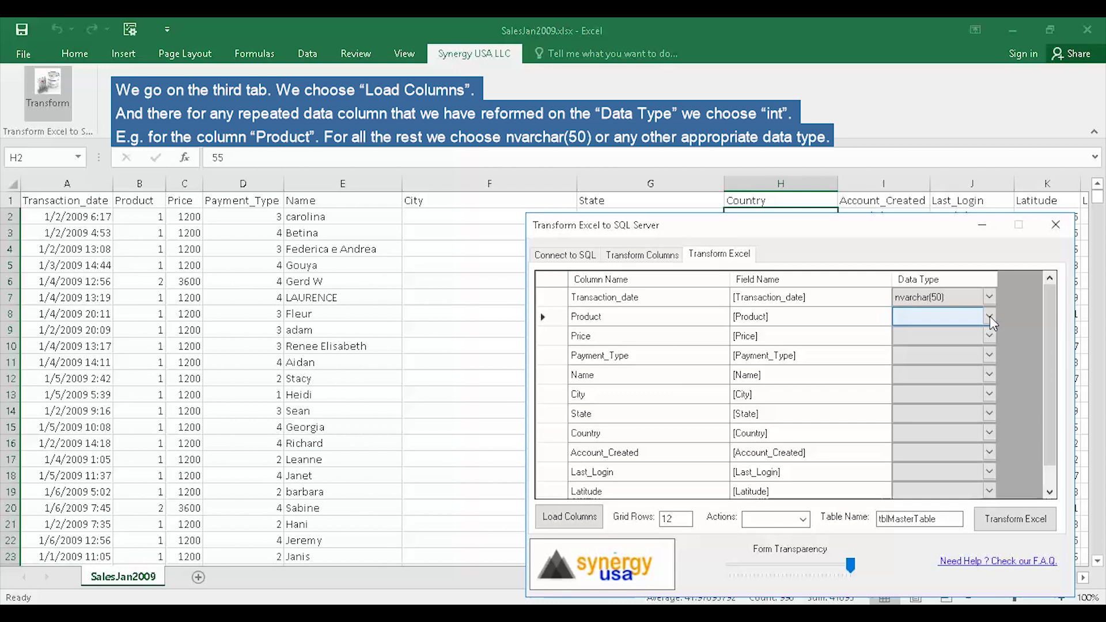
{"action": "left_click", "coordinate": [989, 316]}
{"action": "left_click", "coordinate": [952, 337]}
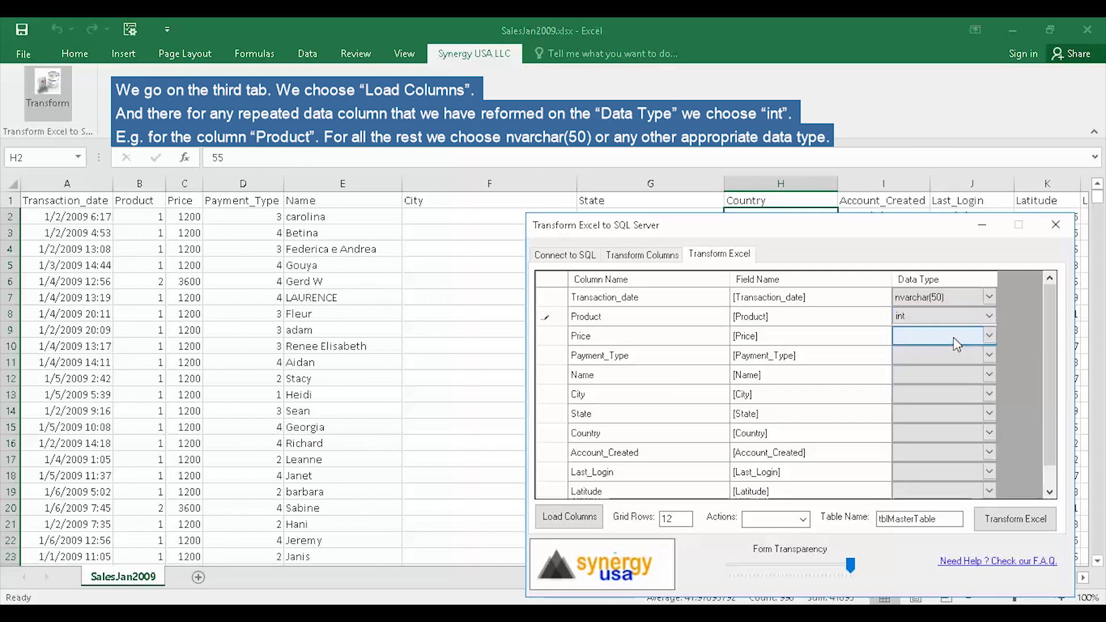
{"action": "left_click", "coordinate": [989, 336]}
{"action": "left_click", "coordinate": [990, 336]}
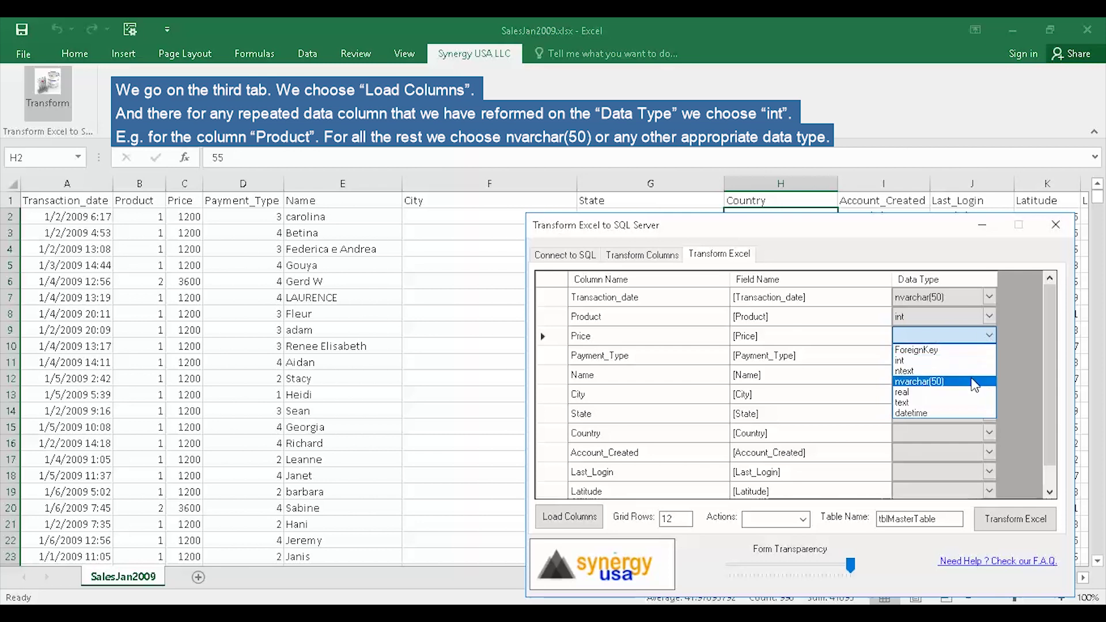
{"action": "left_click", "coordinate": [973, 381]}
Set Payment_Type int, Name nvarchar(50), and City, State and Country int.
{"action": "left_click", "coordinate": [989, 353]}
{"action": "left_click", "coordinate": [990, 354]}
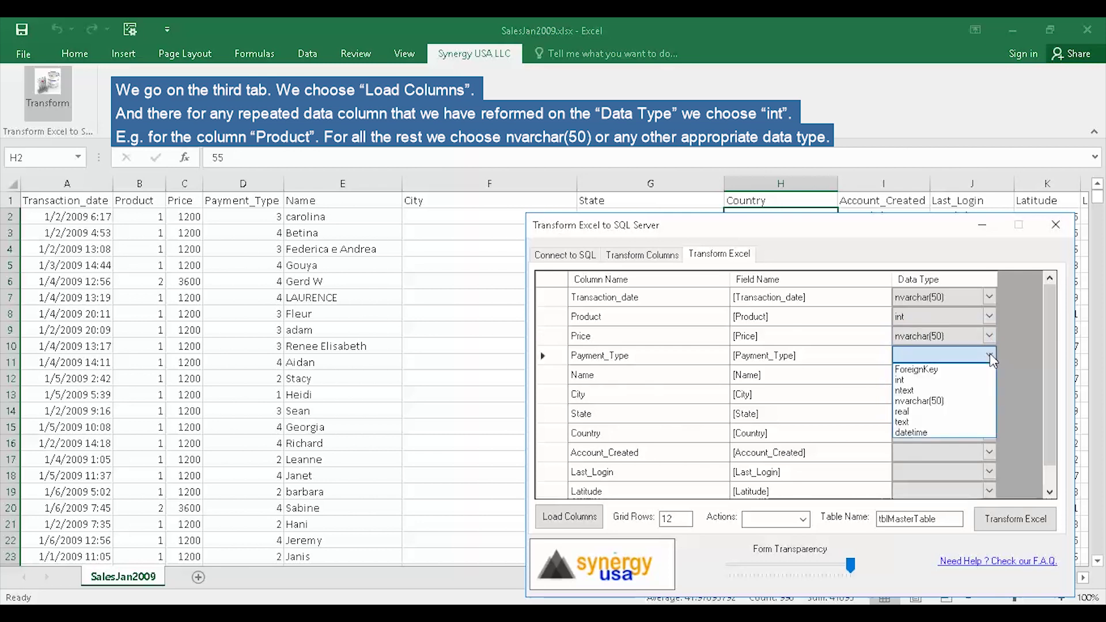
{"action": "left_click", "coordinate": [974, 379]}
{"action": "left_click", "coordinate": [990, 372]}
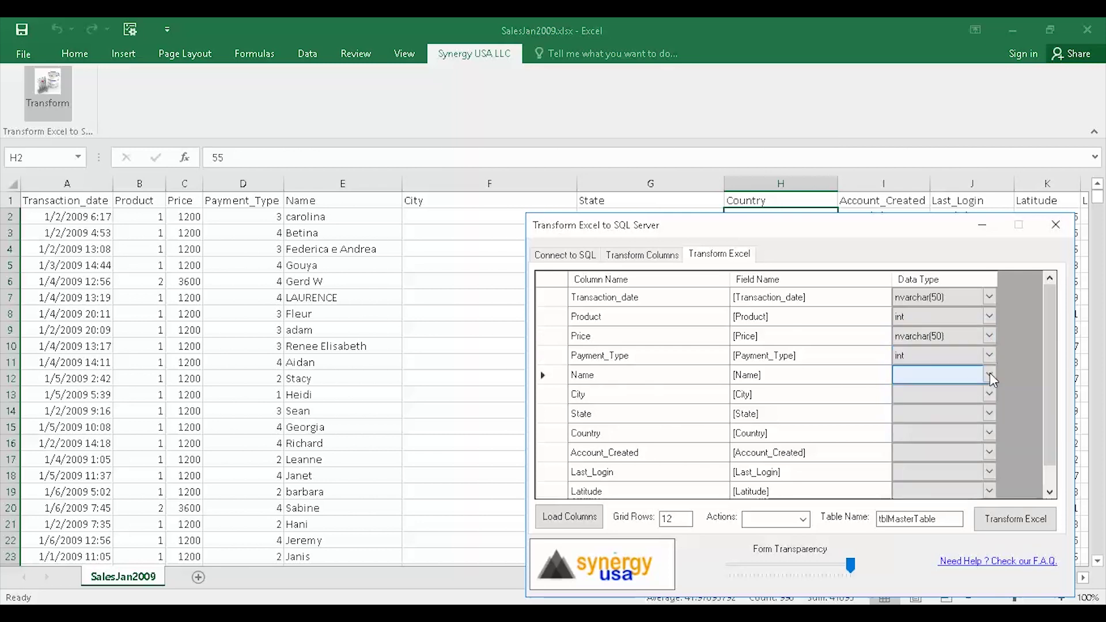
{"action": "left_click", "coordinate": [990, 374]}
{"action": "left_click", "coordinate": [974, 420]}
{"action": "left_click", "coordinate": [989, 394]}
{"action": "left_click", "coordinate": [989, 394]}
{"action": "left_click", "coordinate": [969, 427]}
{"action": "left_click", "coordinate": [989, 413]}
{"action": "left_click", "coordinate": [990, 413]}
{"action": "left_click", "coordinate": [974, 439]}
{"action": "left_click", "coordinate": [987, 433]}
Set Account_Created, Last_Login, Latitude and Longitude to nvarchar(50).
{"action": "left_click", "coordinate": [988, 433]}
{"action": "left_click", "coordinate": [991, 457]}
{"action": "left_click", "coordinate": [990, 452]}
{"action": "left_click", "coordinate": [945, 497]}
{"action": "left_click", "coordinate": [989, 472]}
{"action": "left_click", "coordinate": [990, 472]}
{"action": "left_click", "coordinate": [944, 517]}
{"action": "left_click", "coordinate": [991, 452]}
{"action": "left_click", "coordinate": [991, 452]}
{"action": "left_click", "coordinate": [944, 497]}
{"action": "left_click", "coordinate": [987, 472]}
{"action": "left_click", "coordinate": [987, 471]}
{"action": "left_click", "coordinate": [945, 518]}
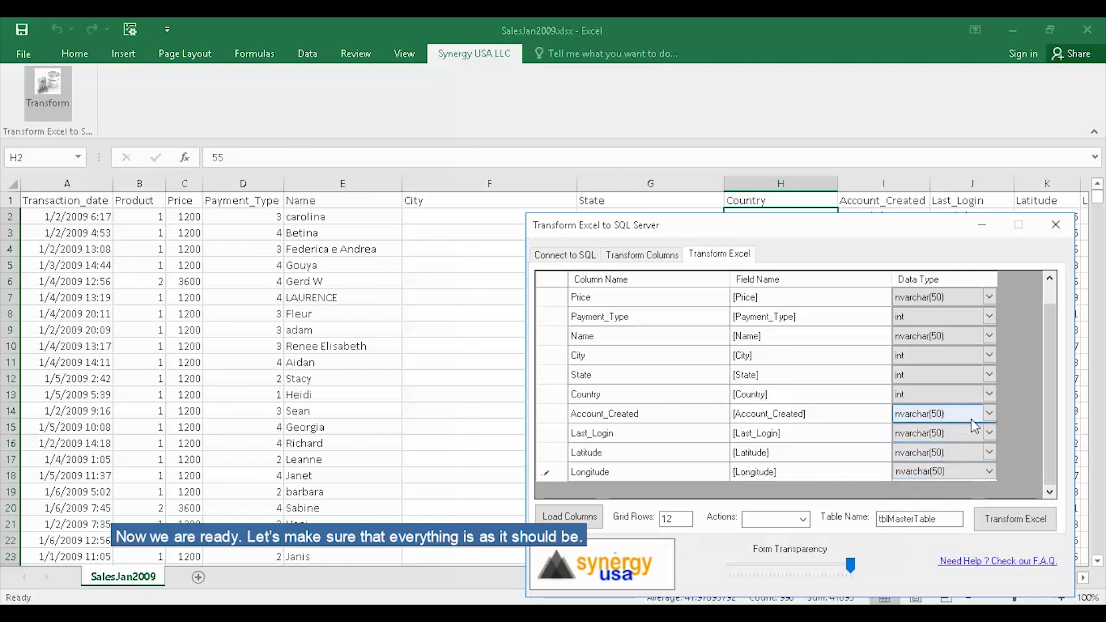
{"action": "left_click_drag", "start_coordinate": [1050, 400], "coordinate": [1051, 341]}
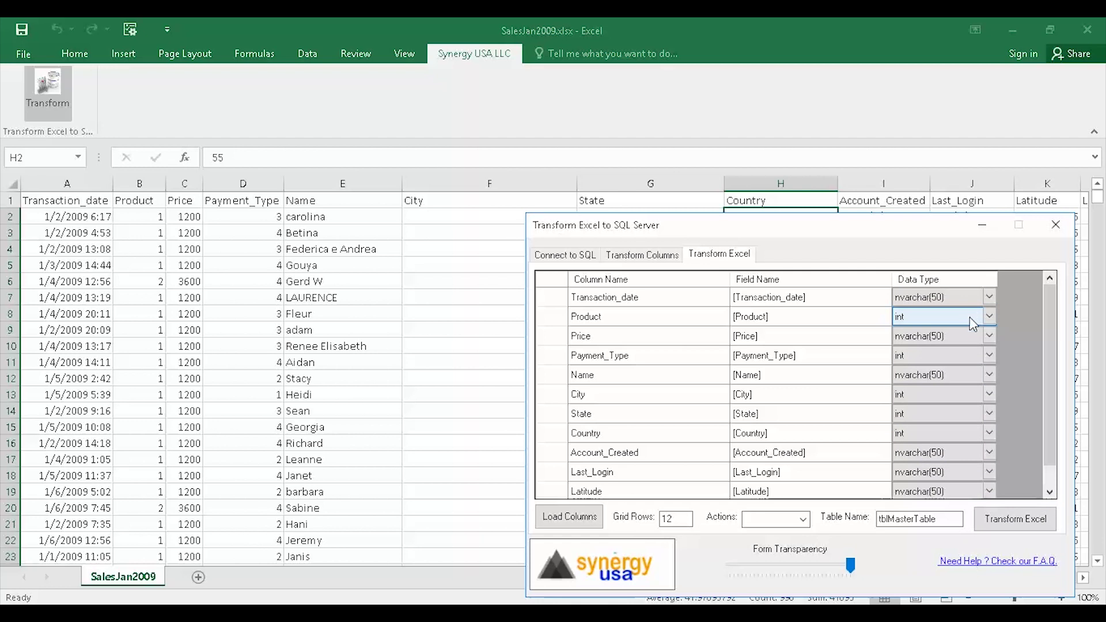
Transform the sheet into tblMasterTable, confirming the prompt and the Table Transformed message.
{"action": "left_click", "coordinate": [1006, 524]}
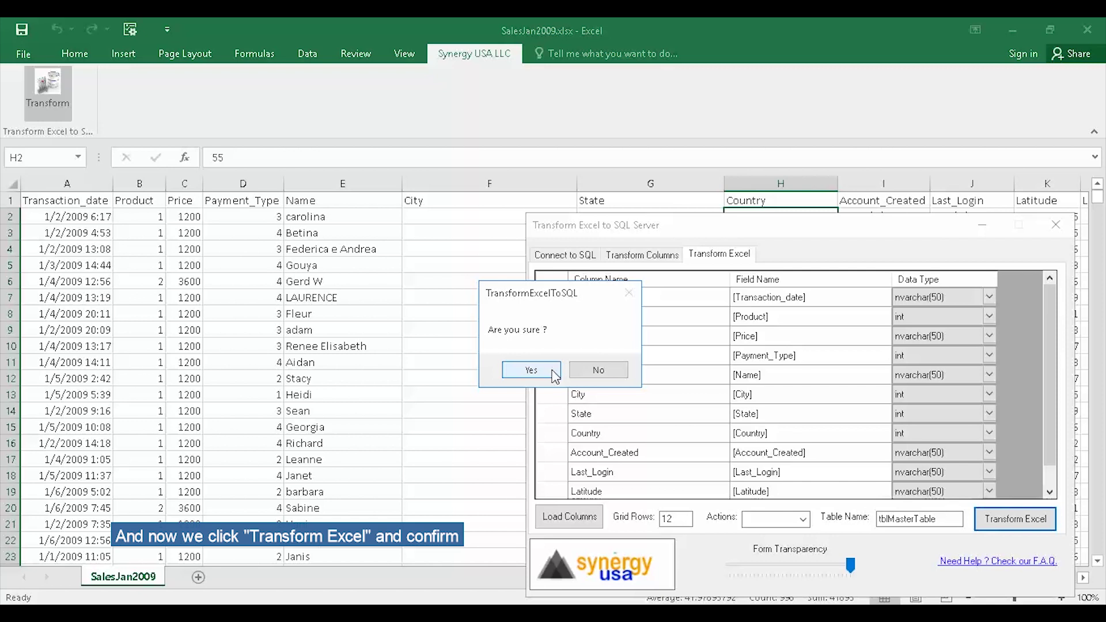
{"action": "left_click", "coordinate": [531, 370]}
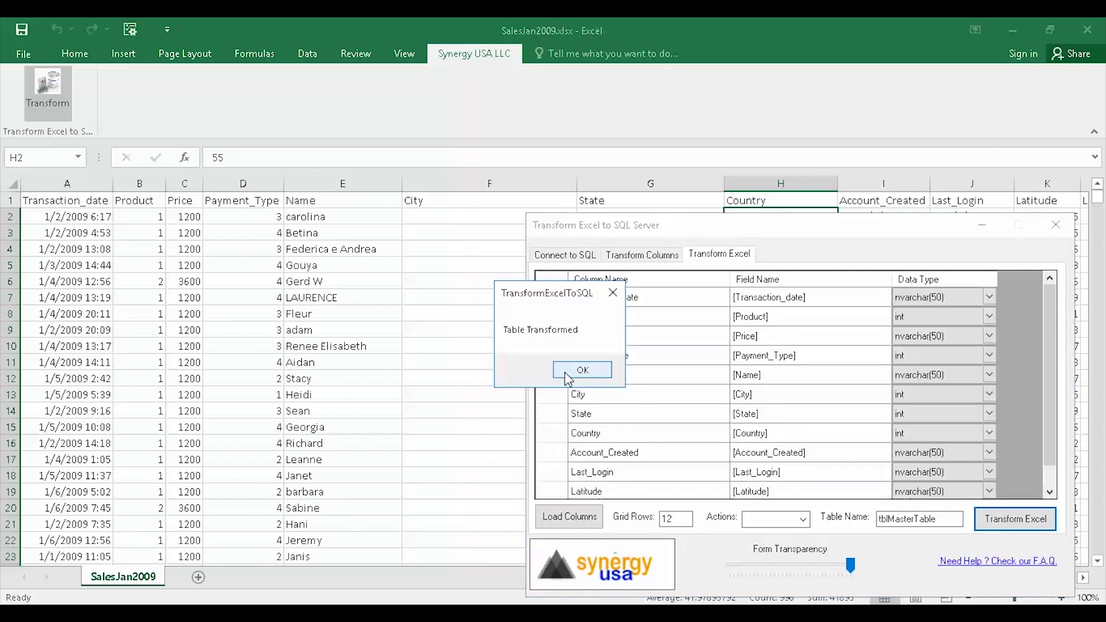
{"action": "left_click", "coordinate": [567, 374]}
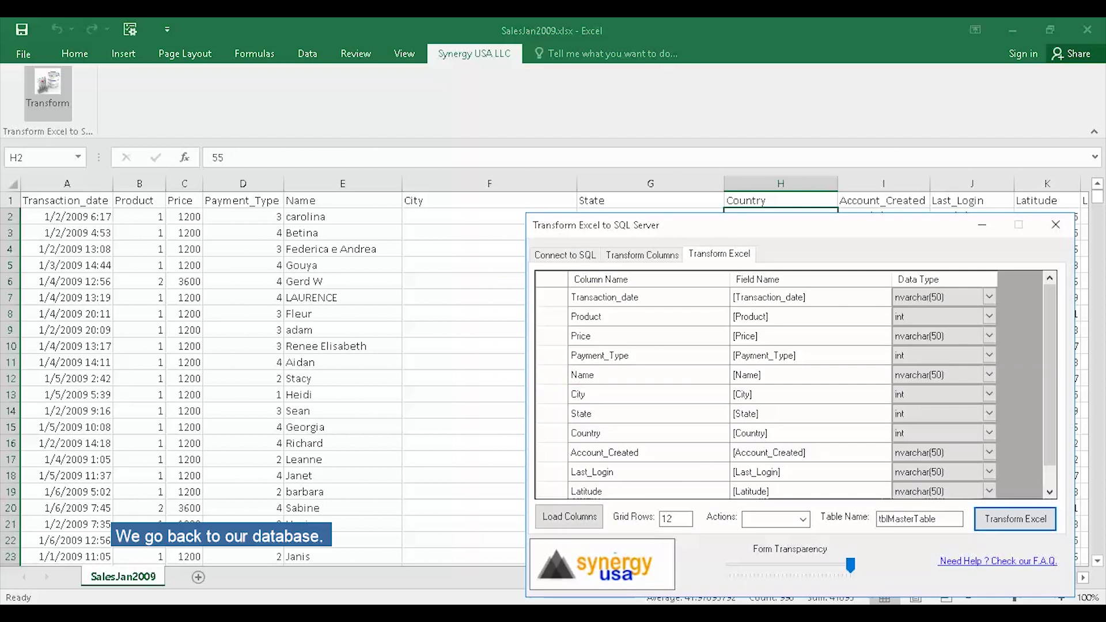
Switch to Management Studio and expand Example > Tables to show tblMasterTable and the lookup tables.
{"action": "left_click", "coordinate": [749, 570]}
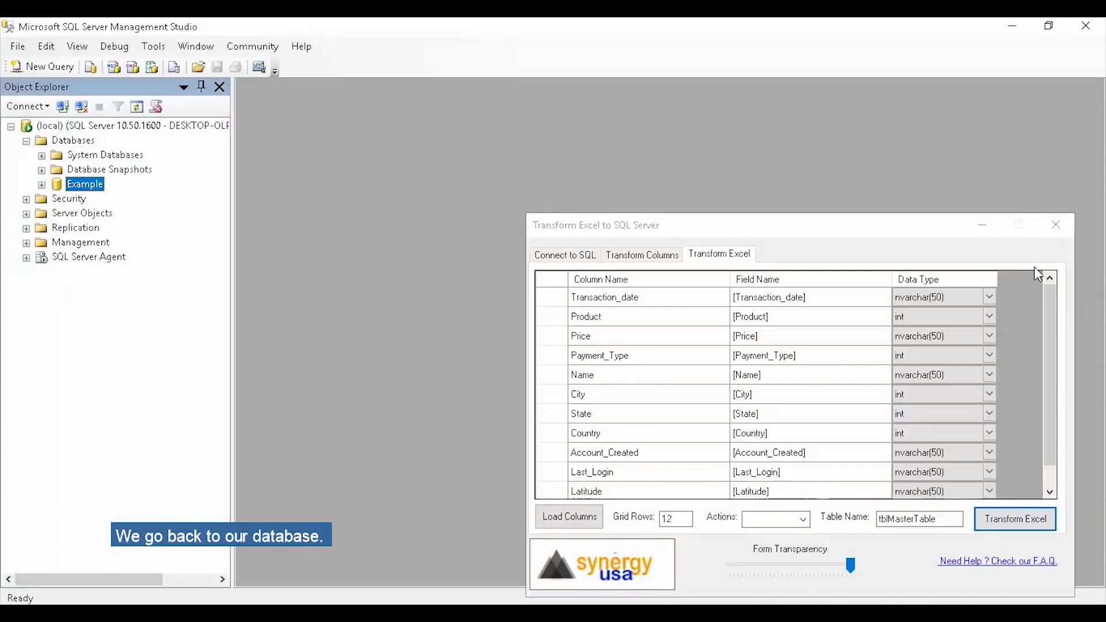
{"action": "left_click", "coordinate": [982, 225]}
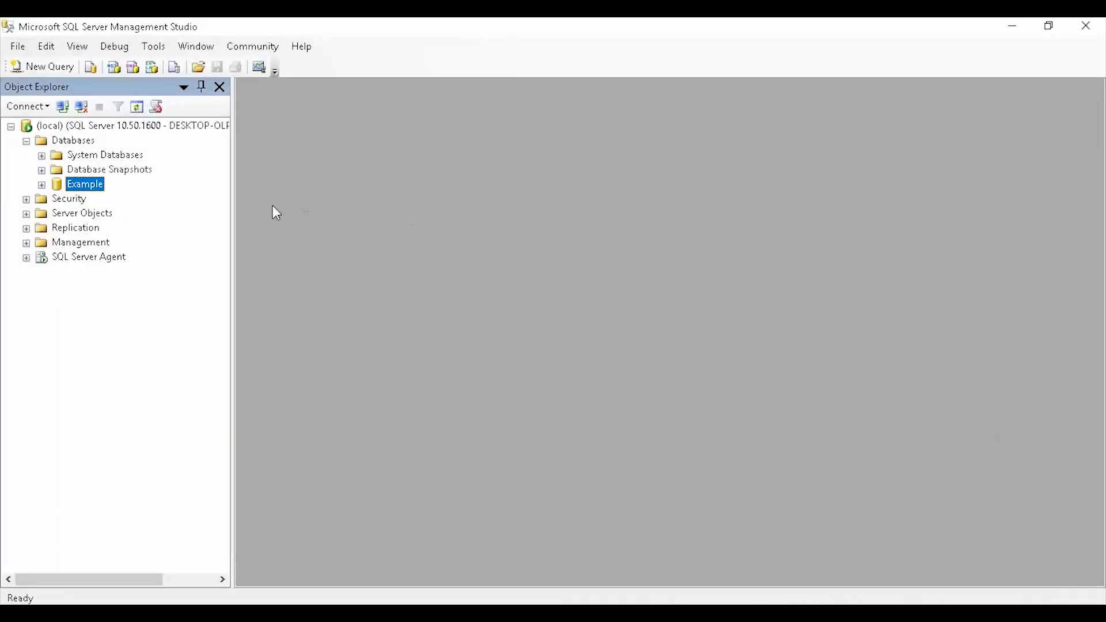
{"action": "double_click", "coordinate": [84, 186]}
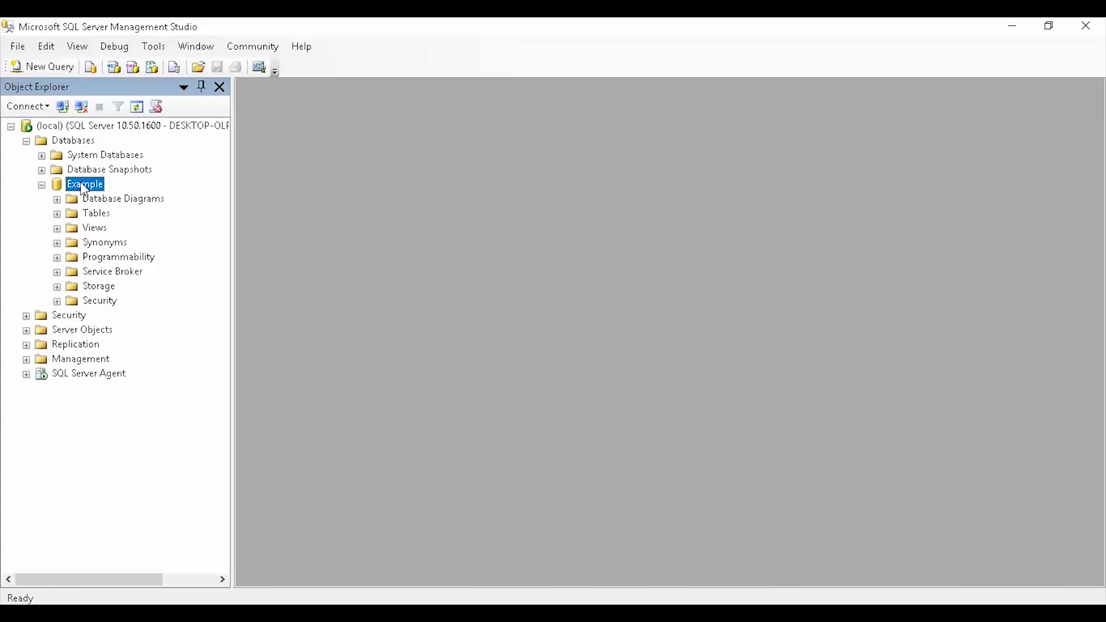
{"action": "left_click", "coordinate": [98, 218]}
{"action": "left_click", "coordinate": [57, 214]}
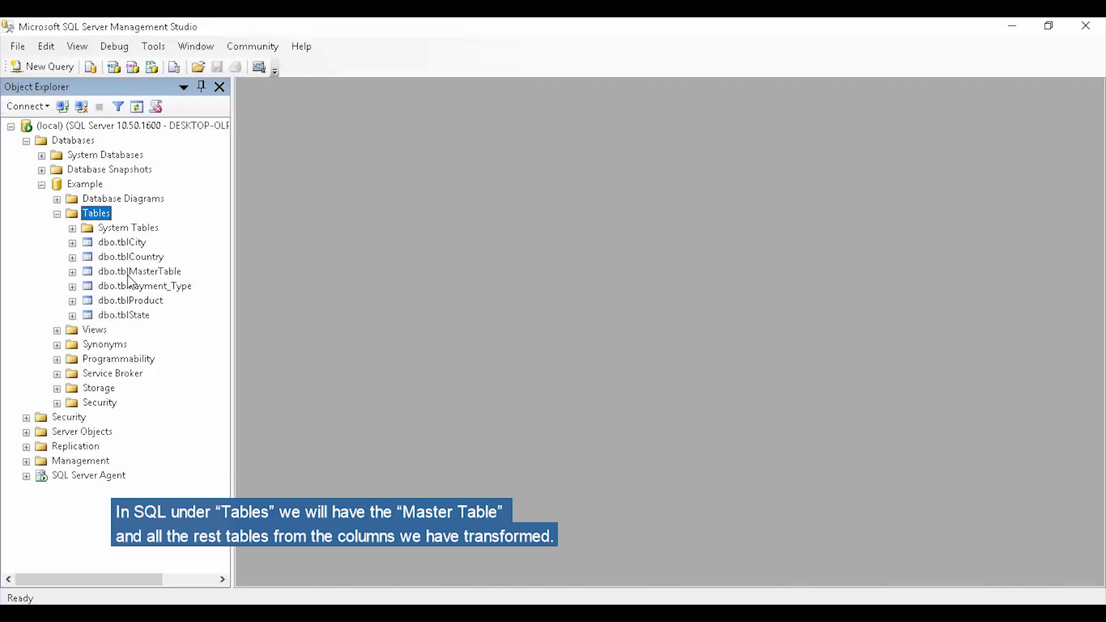
{"action": "left_click", "coordinate": [132, 275]}
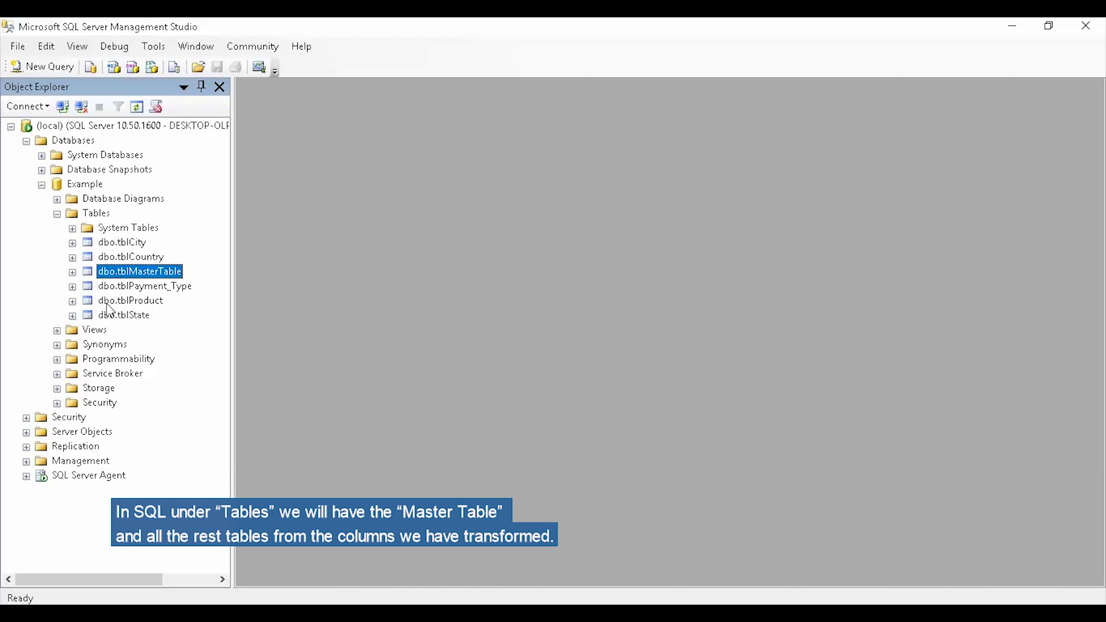
{"action": "left_click", "coordinate": [98, 334]}
Create a new view containing tblCity, tblCountry, tblMasterTable, tblPayment_Type, tblProduct and tblState.
{"action": "right_click", "coordinate": [99, 337]}
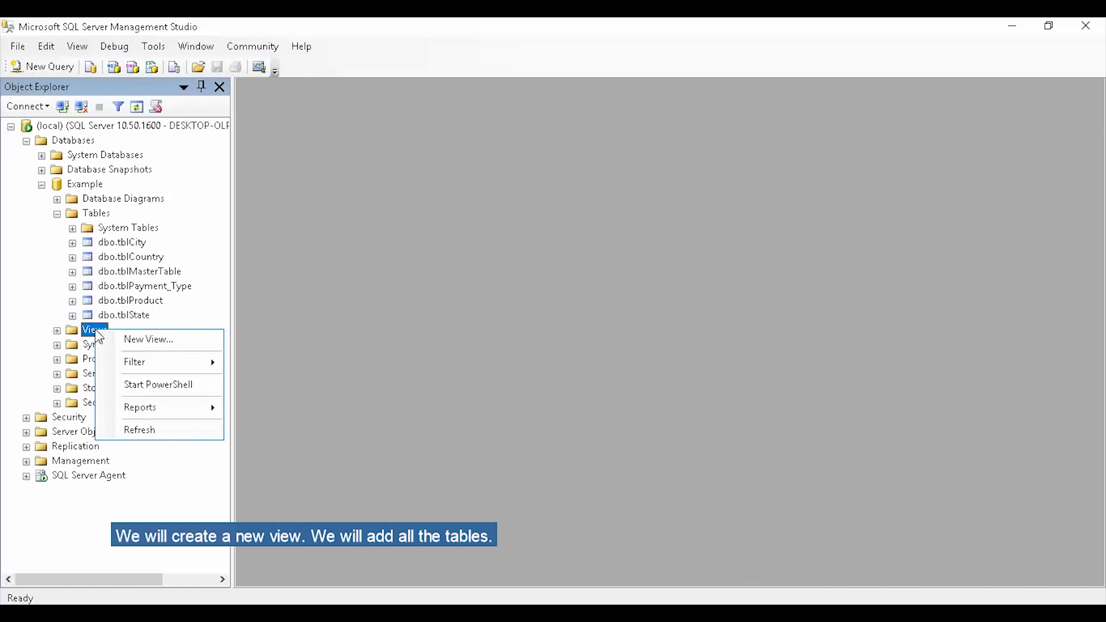
{"action": "left_click", "coordinate": [160, 341]}
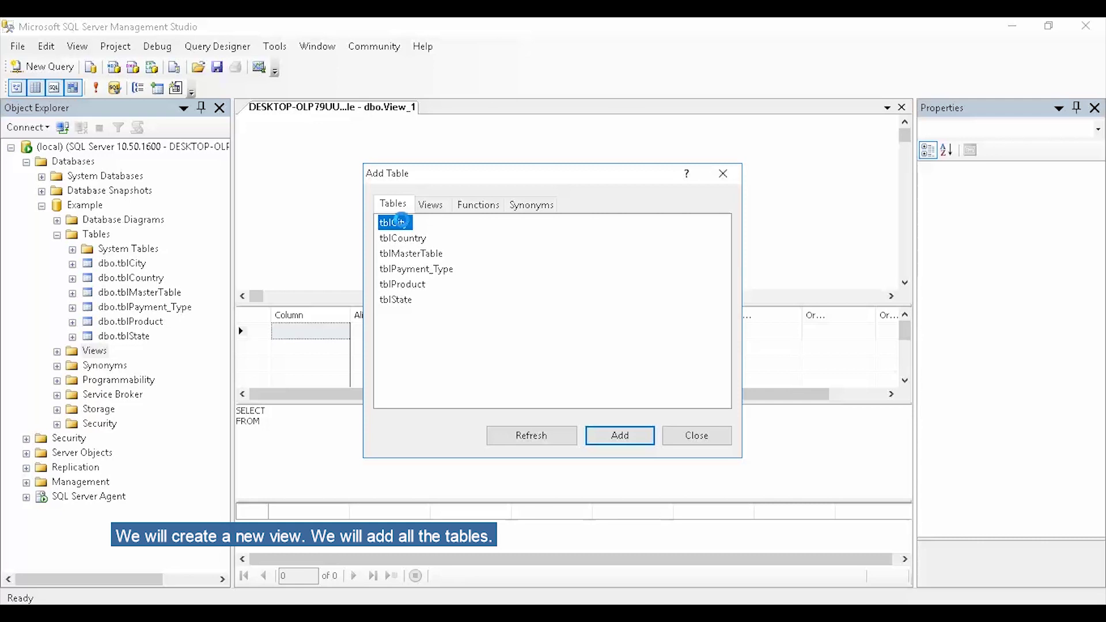
{"action": "double_click", "coordinate": [403, 222]}
{"action": "double_click", "coordinate": [407, 238]}
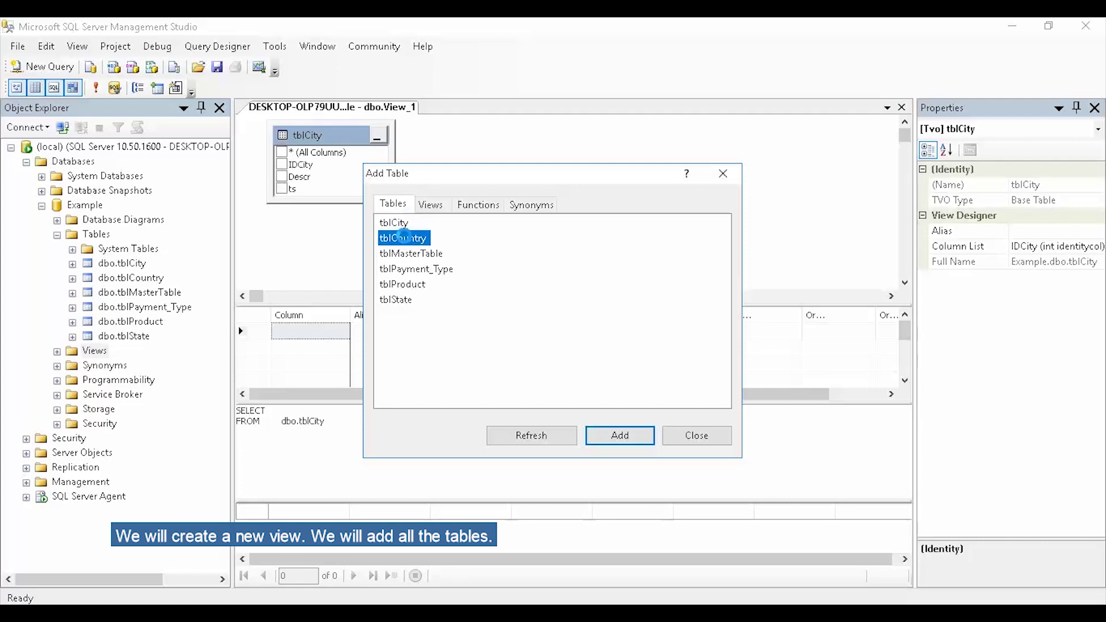
{"action": "left_click", "coordinate": [407, 253]}
{"action": "double_click", "coordinate": [414, 268]}
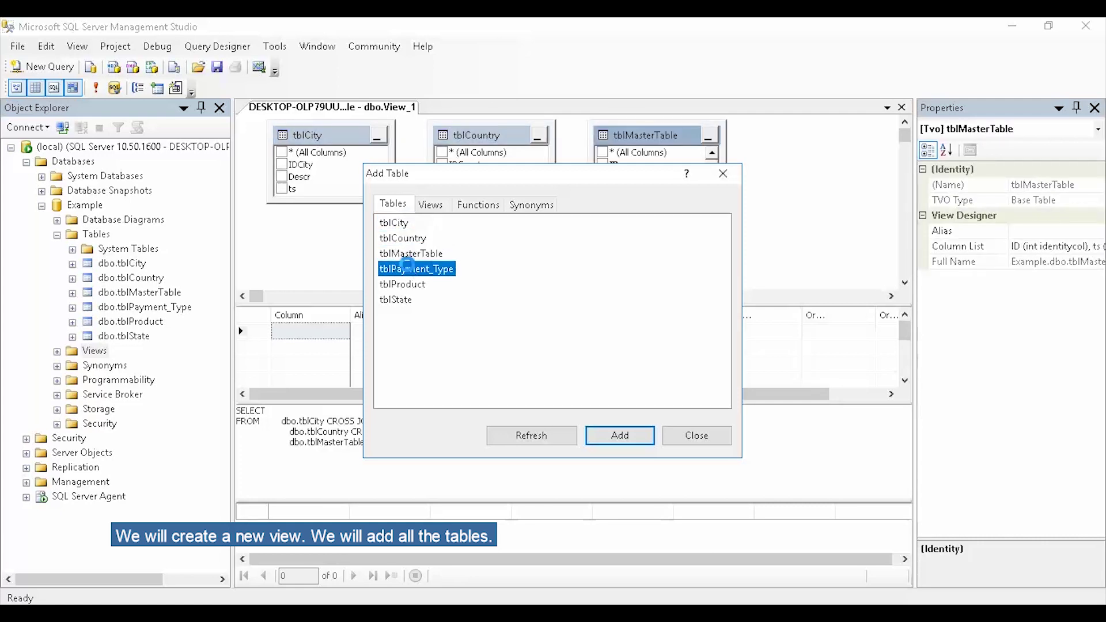
{"action": "double_click", "coordinate": [409, 283]}
{"action": "double_click", "coordinate": [404, 300]}
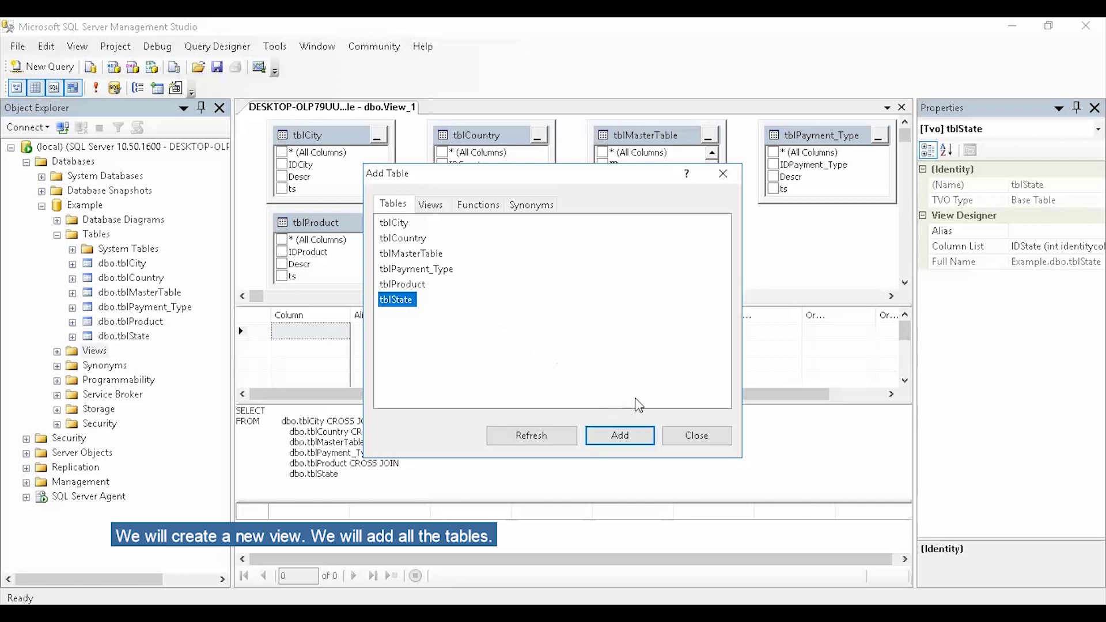
{"action": "left_click_drag", "start_coordinate": [636, 185], "coordinate": [886, 261]}
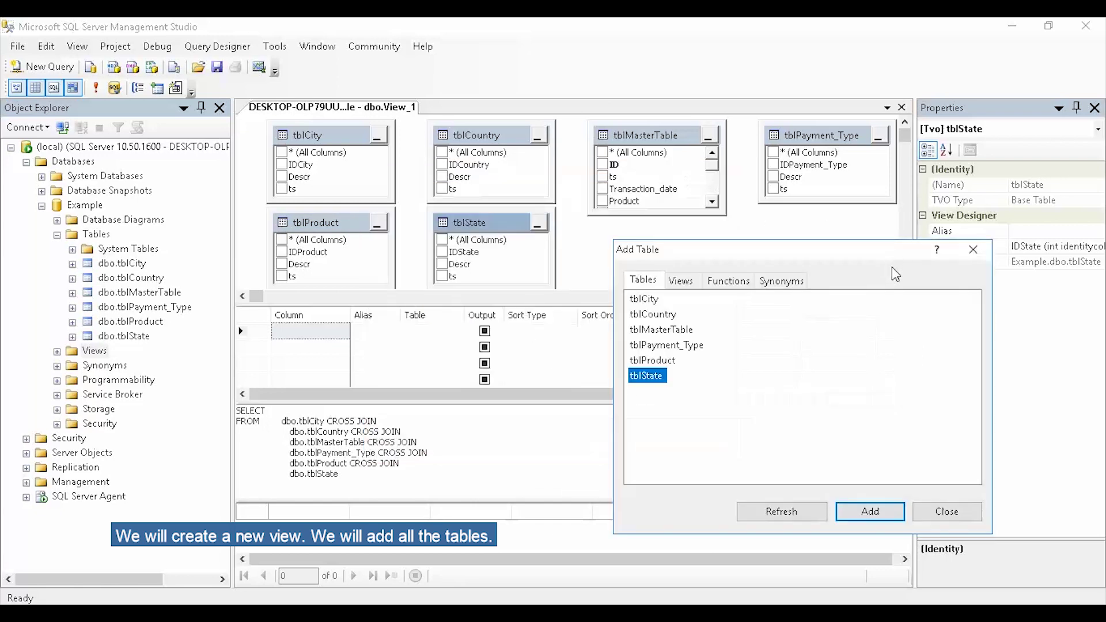
{"action": "left_click", "coordinate": [941, 517]}
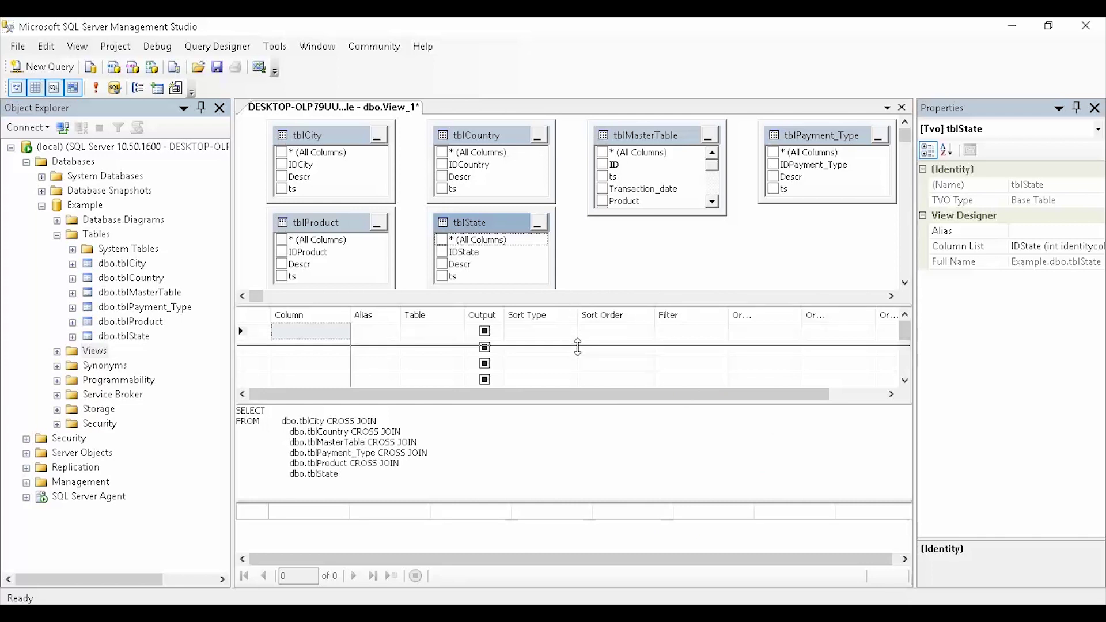
Arrange the diagram and join tblCountry's IDCountry to tblMasterTable's Country column.
{"action": "left_click_drag", "start_coordinate": [578, 349], "coordinate": [578, 349]}
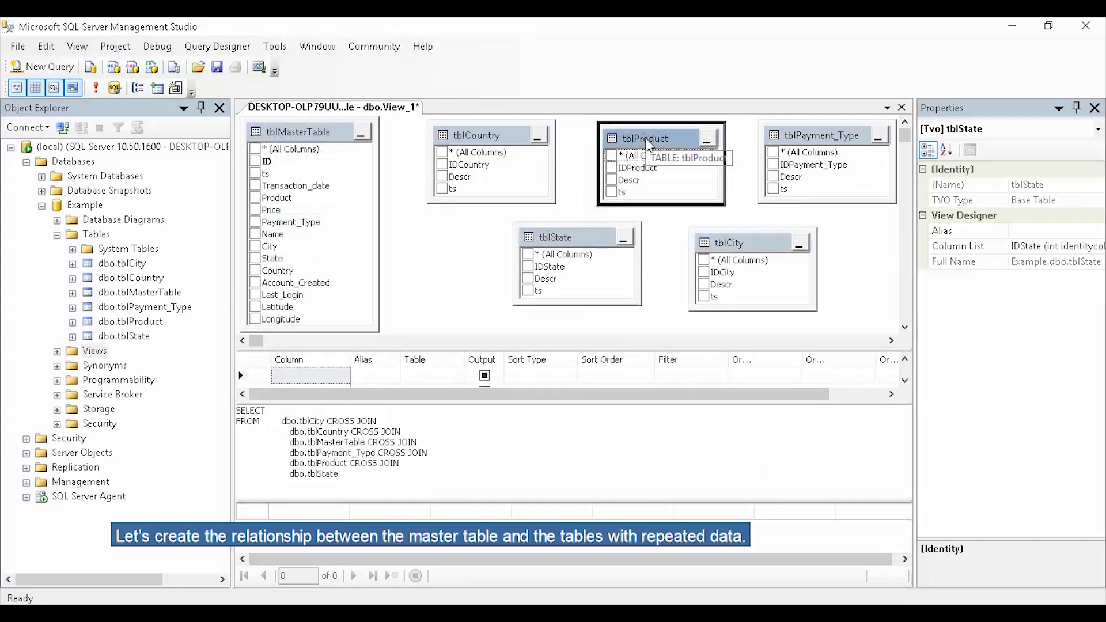
{"action": "left_click", "coordinate": [650, 145]}
{"action": "mouse_move", "coordinate": [751, 245]}
{"action": "left_mouse_down"}
{"action": "mouse_move", "coordinate": [778, 232]}
{"action": "mouse_move", "coordinate": [766, 239]}
{"action": "left_mouse_up"}
{"action": "left_click", "coordinate": [471, 166]}
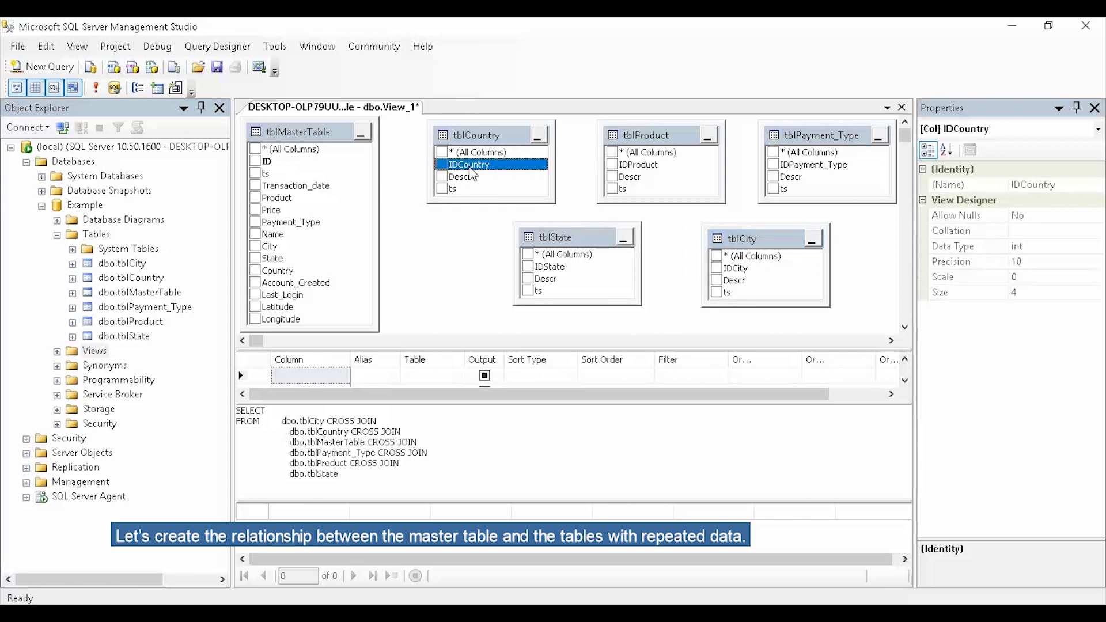
{"action": "left_click_drag", "start_coordinate": [471, 171], "coordinate": [401, 167]}
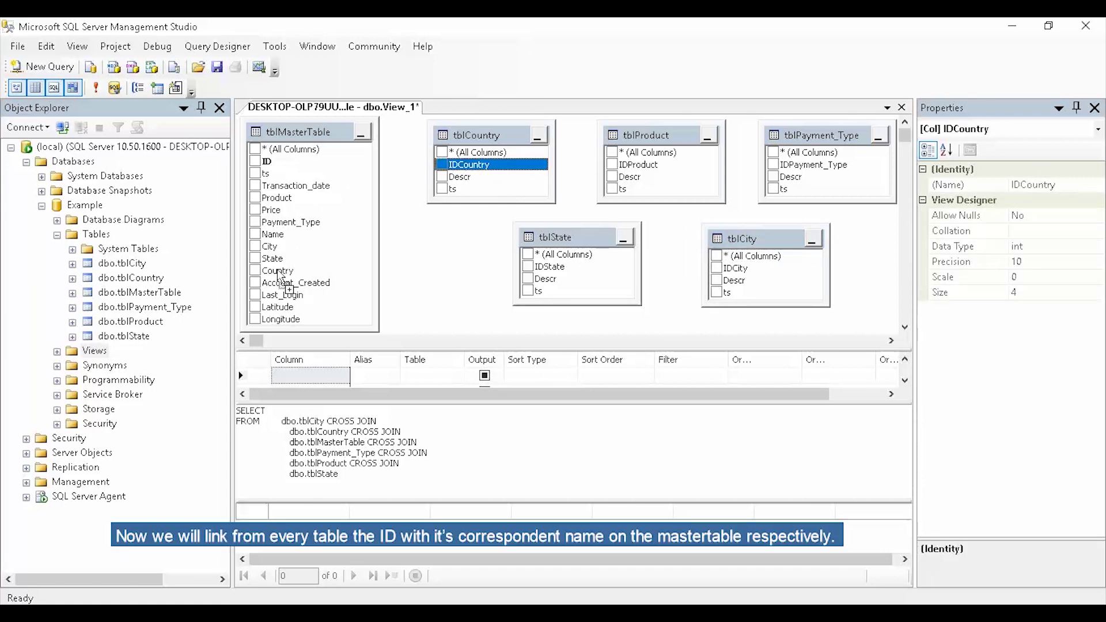
{"action": "left_click_drag", "start_coordinate": [278, 270], "coordinate": [277, 271]}
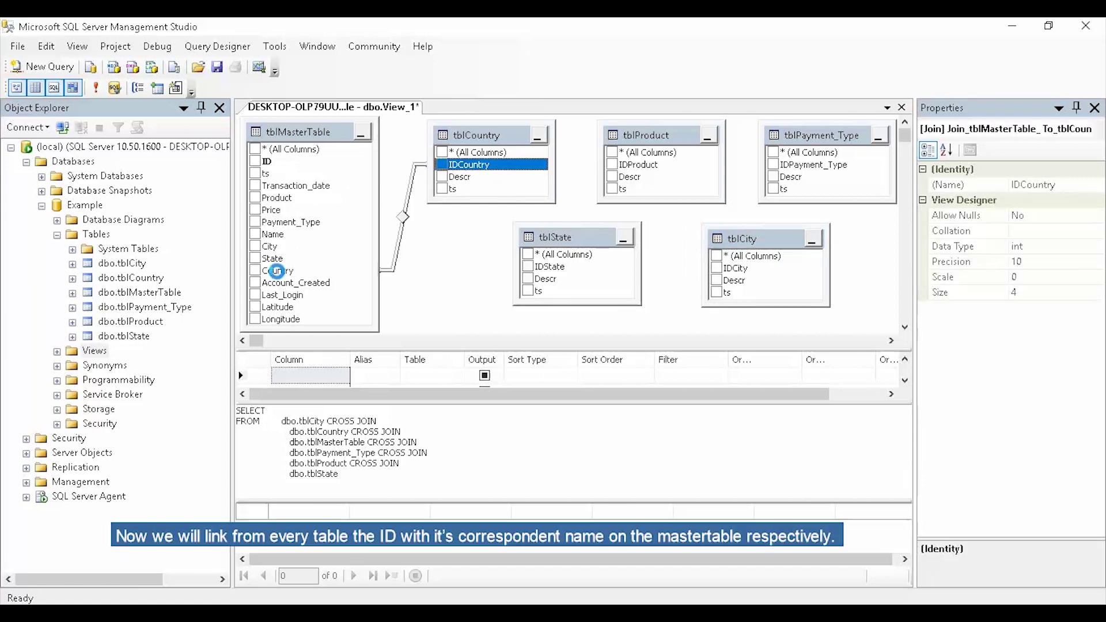
Join IDProduct, IDPayment_Type, IDState and IDCity to their tblMasterTable columns.
{"action": "left_click", "coordinate": [649, 166]}
{"action": "left_click_drag", "start_coordinate": [436, 183], "coordinate": [285, 200]}
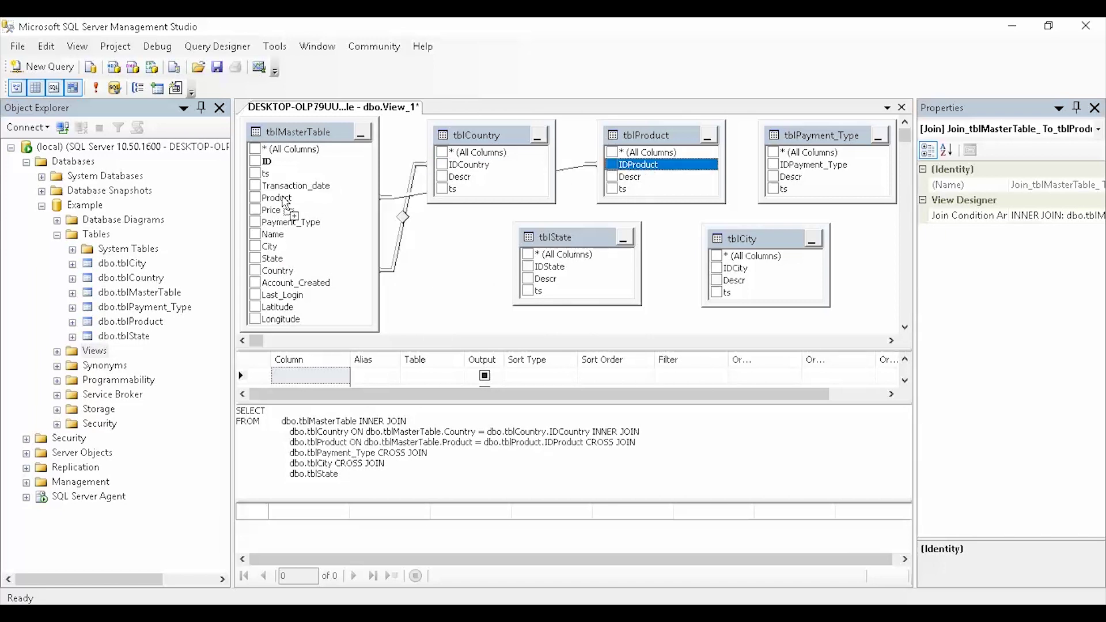
{"action": "left_click", "coordinate": [798, 167]}
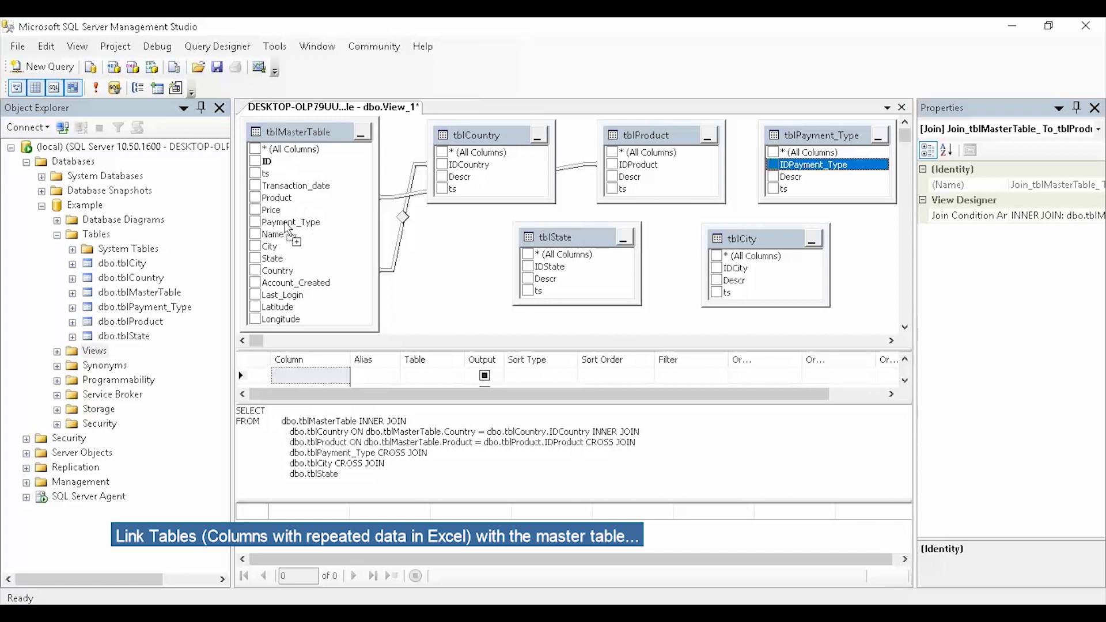
{"action": "left_click_drag", "start_coordinate": [284, 223], "coordinate": [286, 224]}
{"action": "left_click_drag", "start_coordinate": [555, 268], "coordinate": [277, 258]}
{"action": "left_click_drag", "start_coordinate": [740, 270], "coordinate": [271, 247]}
Include Transaction_date, Price, Name, Account_Created, Last_Login, Latitude and Longitude from tblMasterTable in the view.
{"action": "left_click", "coordinate": [254, 186]}
{"action": "left_click", "coordinate": [254, 210]}
{"action": "left_click", "coordinate": [254, 234]}
{"action": "left_click", "coordinate": [255, 283]}
{"action": "left_click", "coordinate": [254, 295]}
{"action": "left_click", "coordinate": [255, 307]}
{"action": "left_click", "coordinate": [254, 319]}
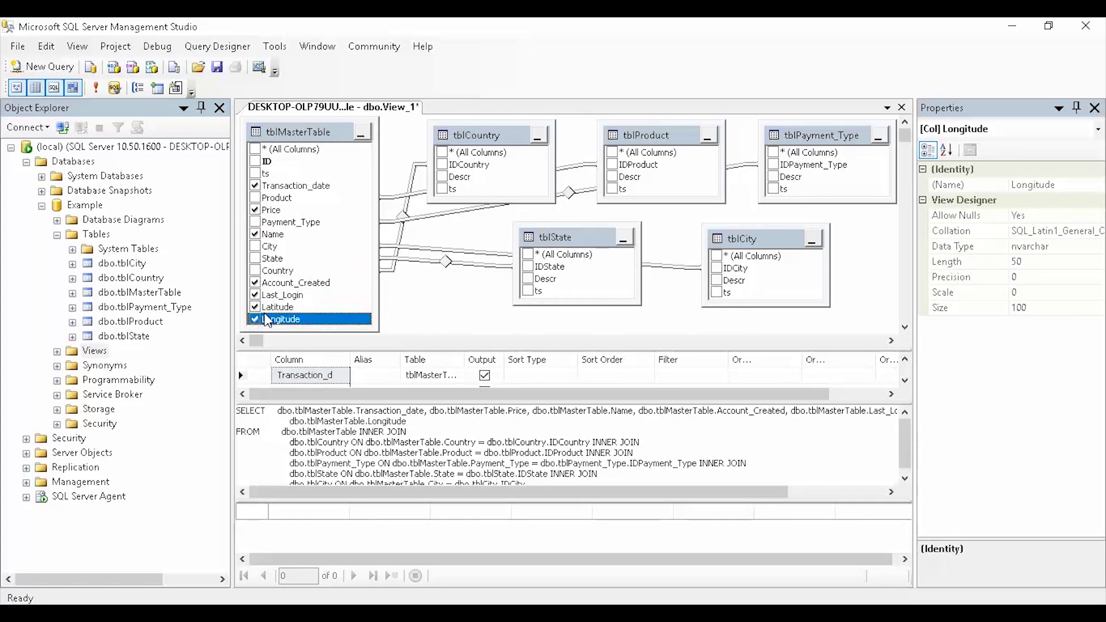
Add Descr from tblCountry, tblProduct, tblPayment_Type, tblState and tblCity, then run the view to return 989 rows.
{"action": "left_click", "coordinate": [442, 177]}
{"action": "left_click", "coordinate": [613, 177]}
{"action": "left_click", "coordinate": [774, 177]}
{"action": "left_click", "coordinate": [527, 279]}
{"action": "left_click", "coordinate": [717, 281]}
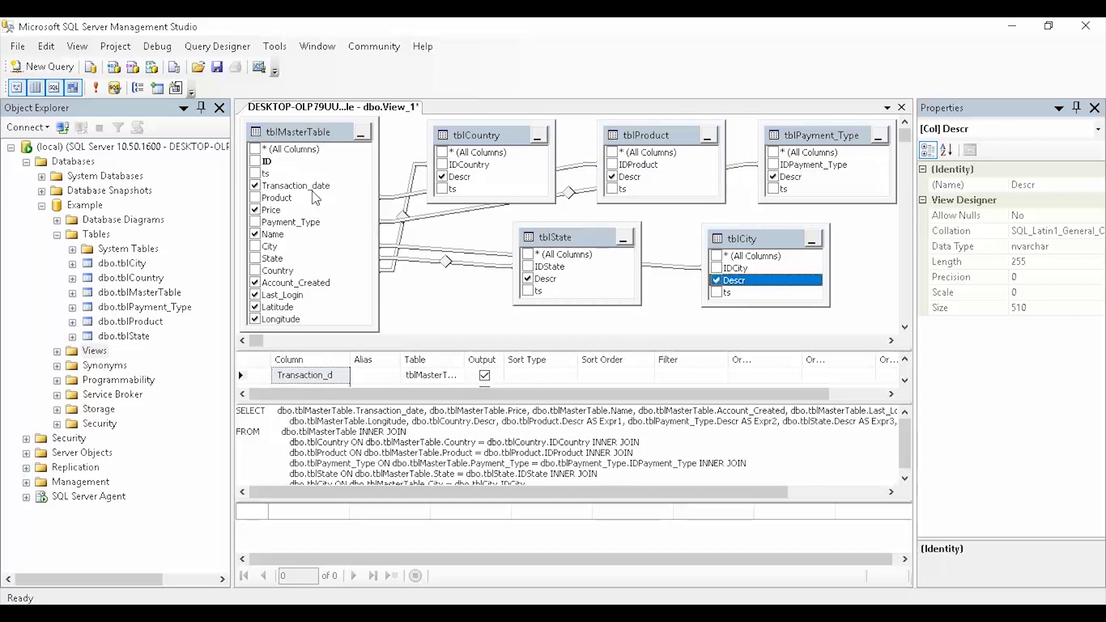
{"action": "left_click", "coordinate": [97, 87]}
{"action": "left_click_drag", "start_coordinate": [574, 375], "coordinate": [573, 337]}
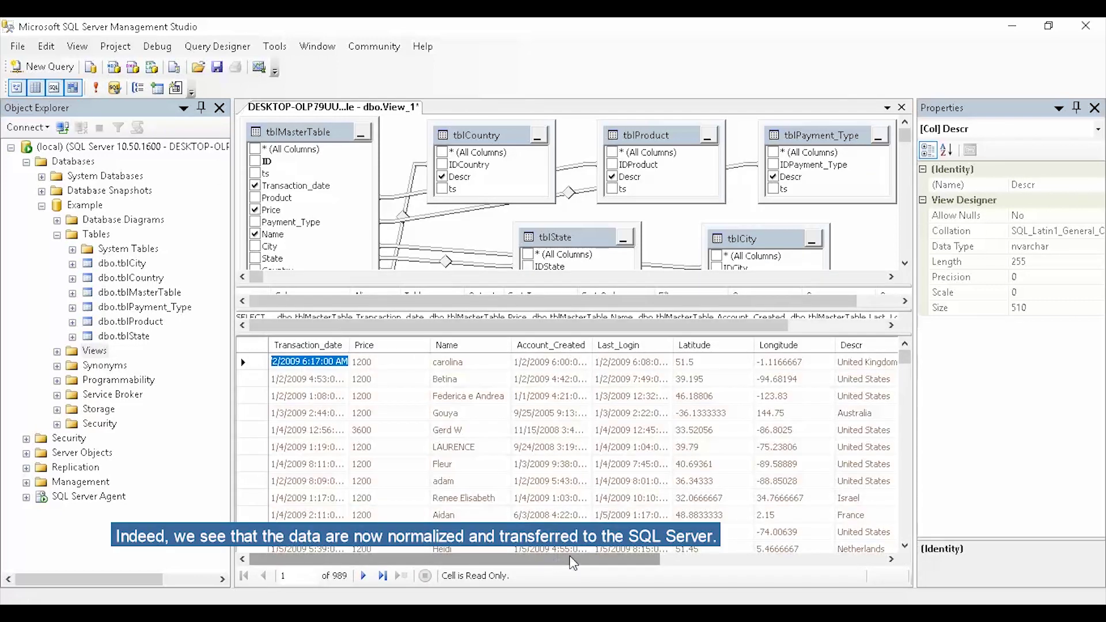